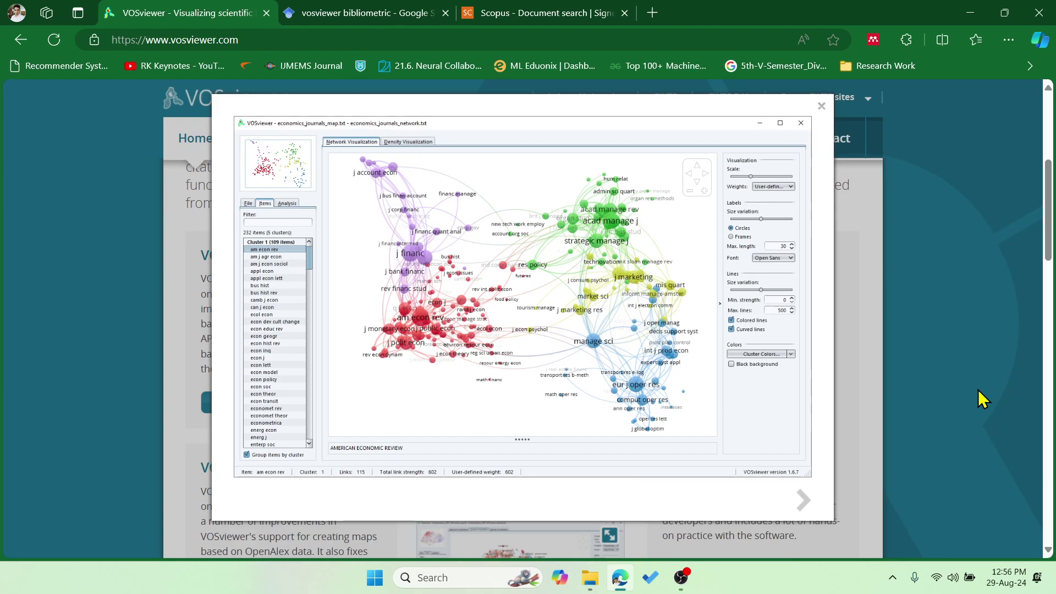
- Return to the Scholar results for 'vosviewer bibliometric' and highlight the number of results
{"action": "left_click", "coordinate": [334, 14]}
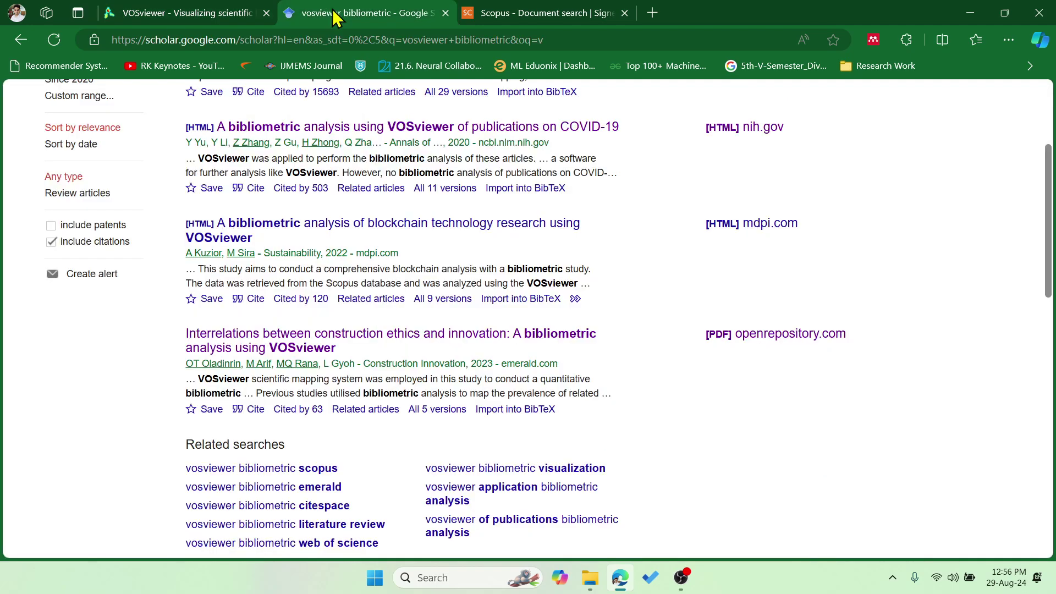
{"action": "scroll", "coordinate": [318, 283], "scroll_direction": "up", "scroll_amount": 3}
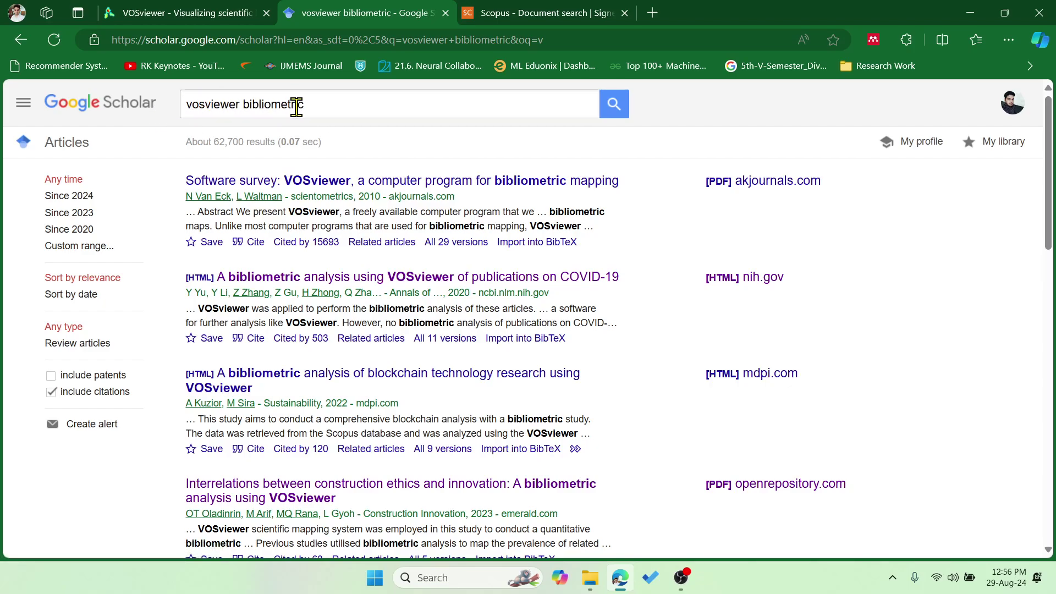
{"action": "left_click_drag", "start_coordinate": [214, 141], "coordinate": [255, 142]}
{"action": "scroll", "coordinate": [496, 267], "scroll_direction": "down", "scroll_amount": 3}
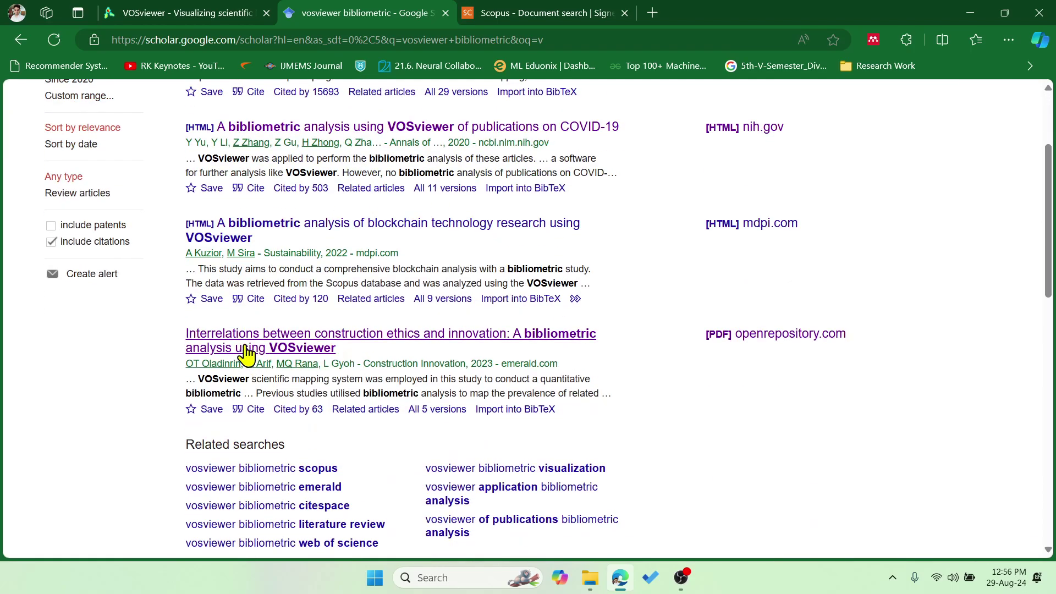
- Open the openrepository PDF of 'Interrelations between construction ethics and innovation' in a new tab and view it
{"action": "right_click", "coordinate": [747, 333]}
{"action": "left_click", "coordinate": [805, 91]}
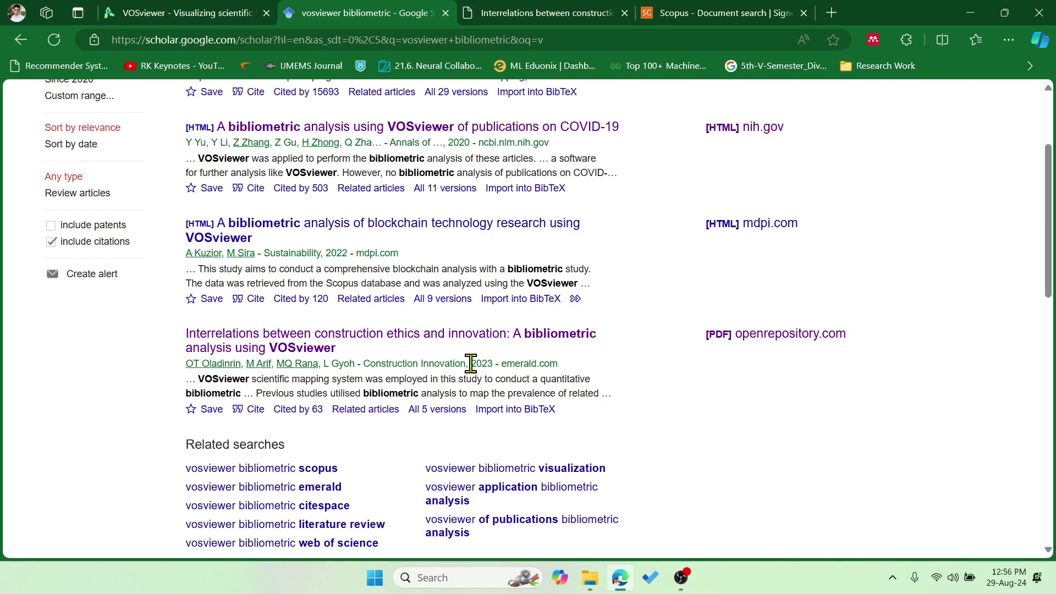
{"action": "left_click_drag", "start_coordinate": [471, 363], "coordinate": [493, 364]}
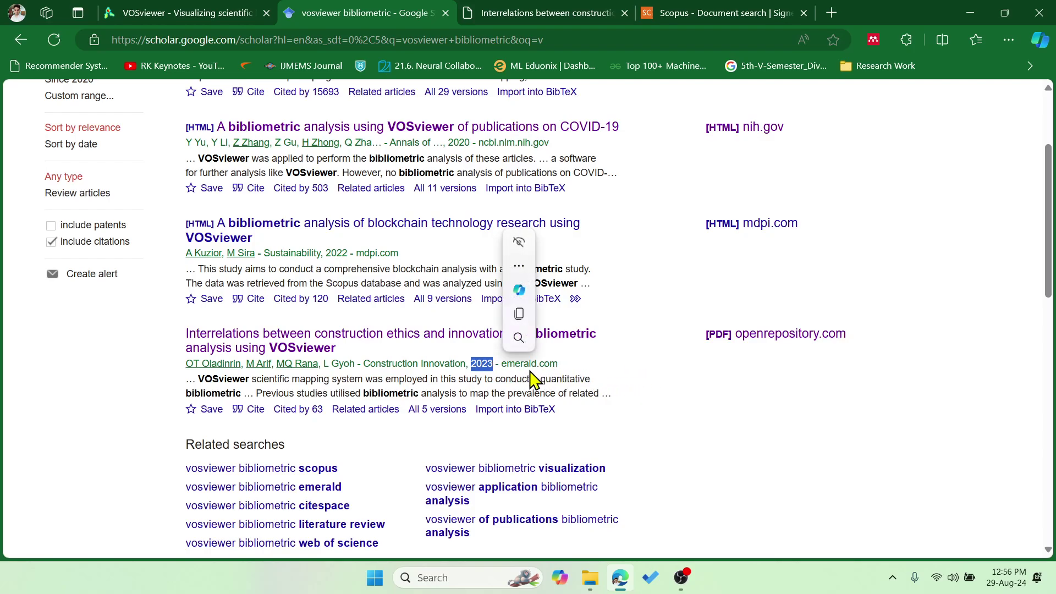
{"action": "left_click", "coordinate": [627, 358]}
{"action": "left_click", "coordinate": [530, 9]}
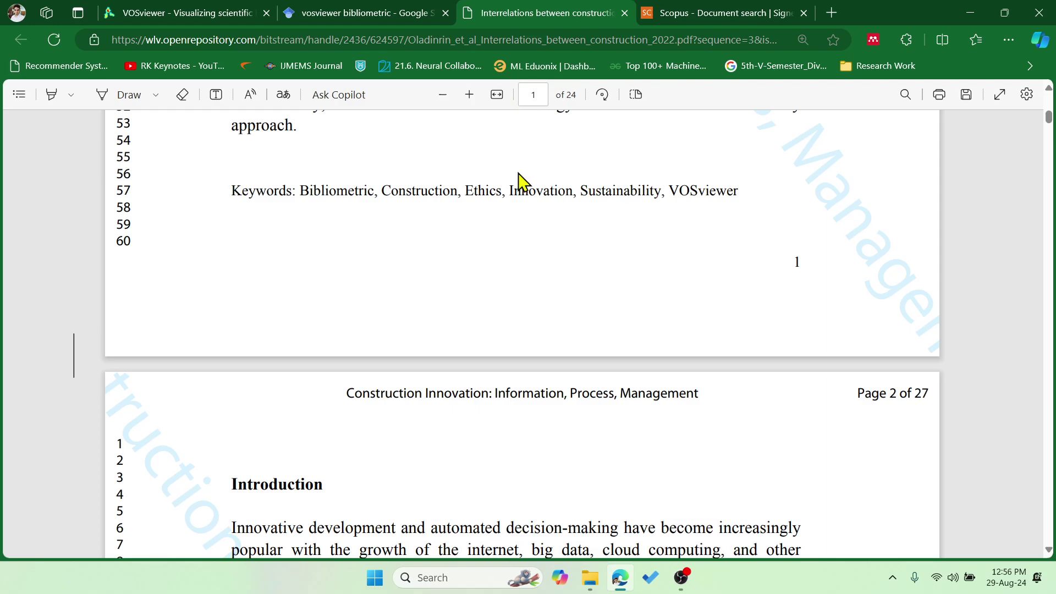
- Scroll the paper from its abstract down to page 9's Table 1 of prominent authors
{"action": "scroll", "coordinate": [602, 205], "scroll_direction": "up", "scroll_amount": 10}
{"action": "scroll", "coordinate": [393, 235], "scroll_direction": "up", "scroll_amount": 4}
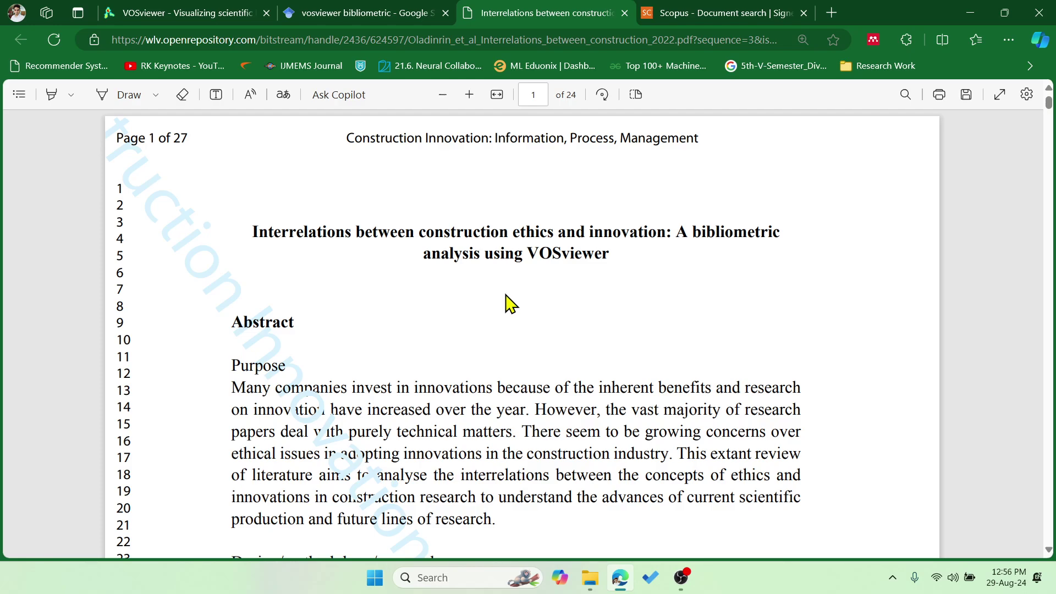
{"action": "scroll", "coordinate": [511, 304], "scroll_direction": "down", "scroll_amount": 20}
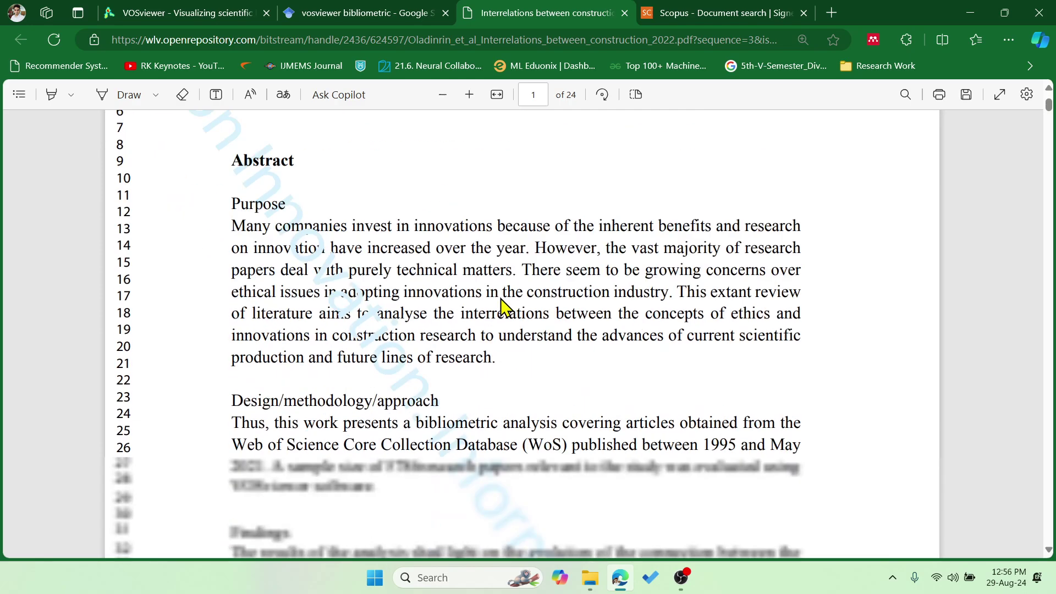
{"action": "scroll", "coordinate": [434, 284], "scroll_direction": "down", "scroll_amount": 20}
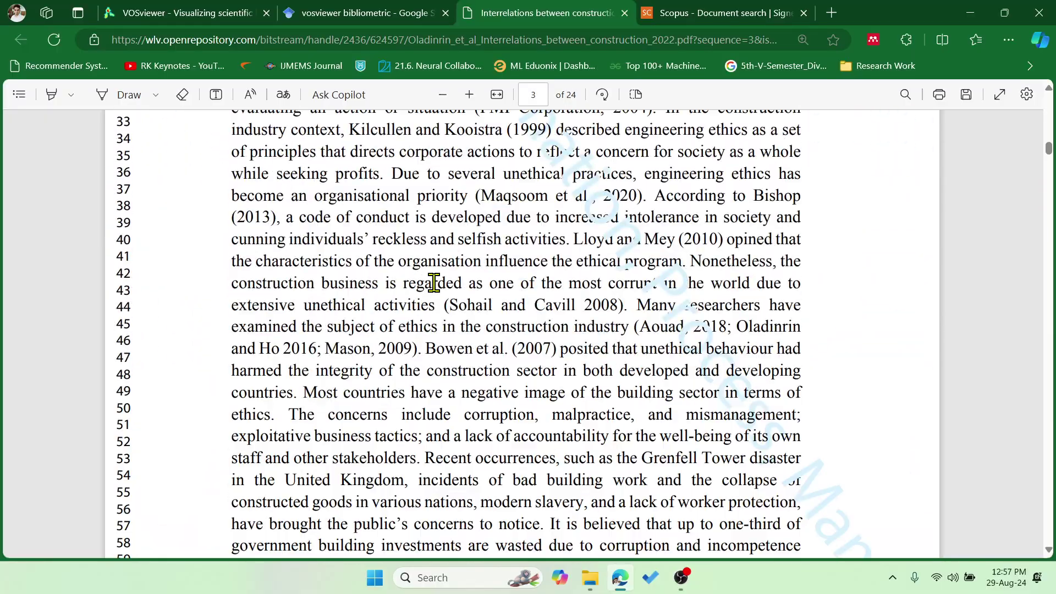
{"action": "scroll", "coordinate": [439, 278], "scroll_direction": "down", "scroll_amount": 20}
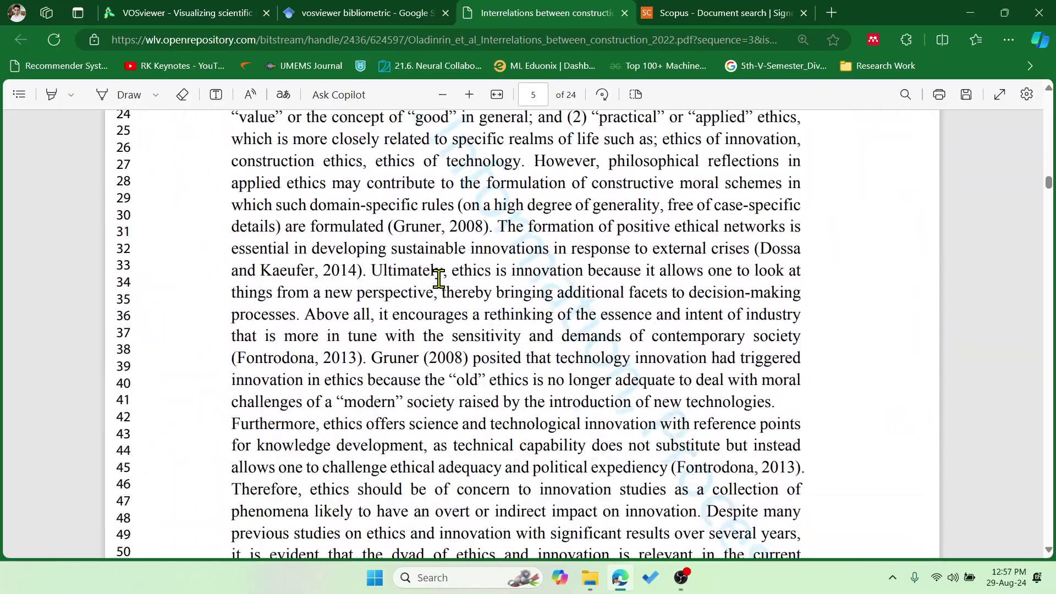
{"action": "scroll", "coordinate": [438, 278], "scroll_direction": "down", "scroll_amount": 10}
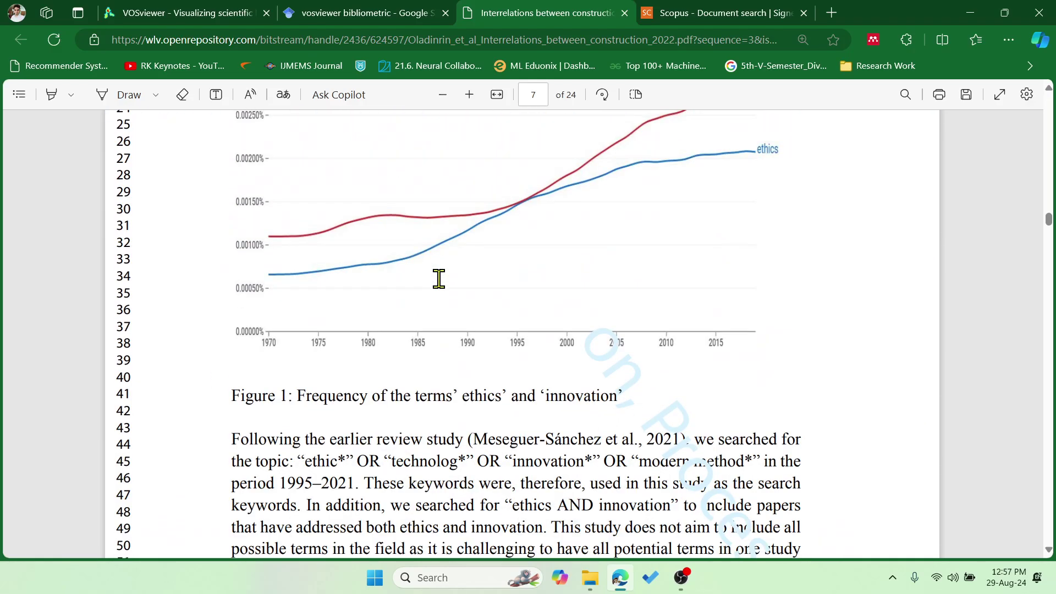
{"action": "scroll", "coordinate": [438, 279], "scroll_direction": "up", "scroll_amount": 5}
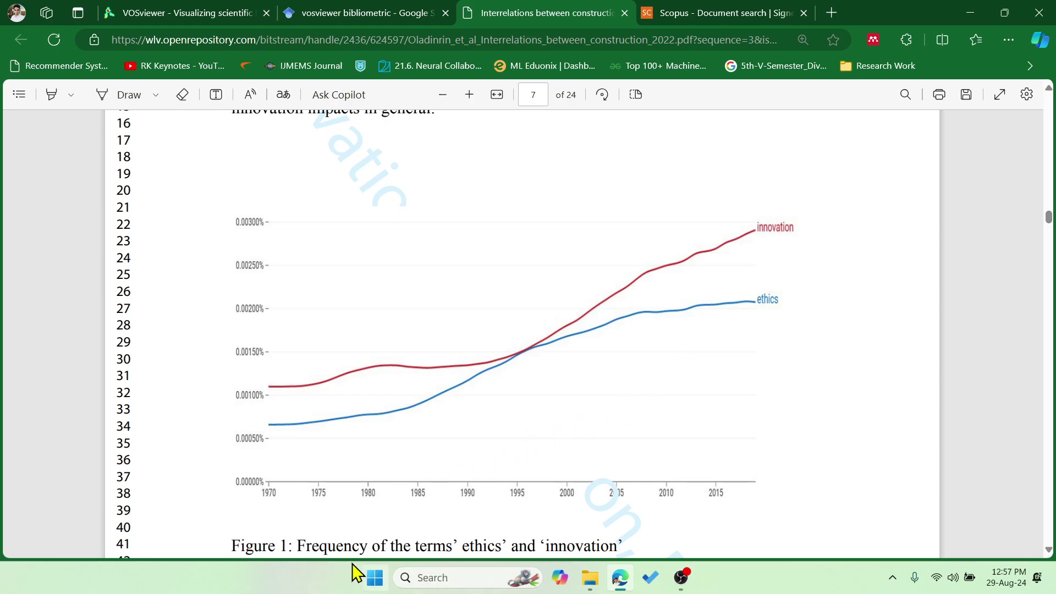
{"action": "left_click_drag", "start_coordinate": [330, 545], "coordinate": [581, 345]}
{"action": "scroll", "coordinate": [581, 346], "scroll_direction": "up", "scroll_amount": 20}
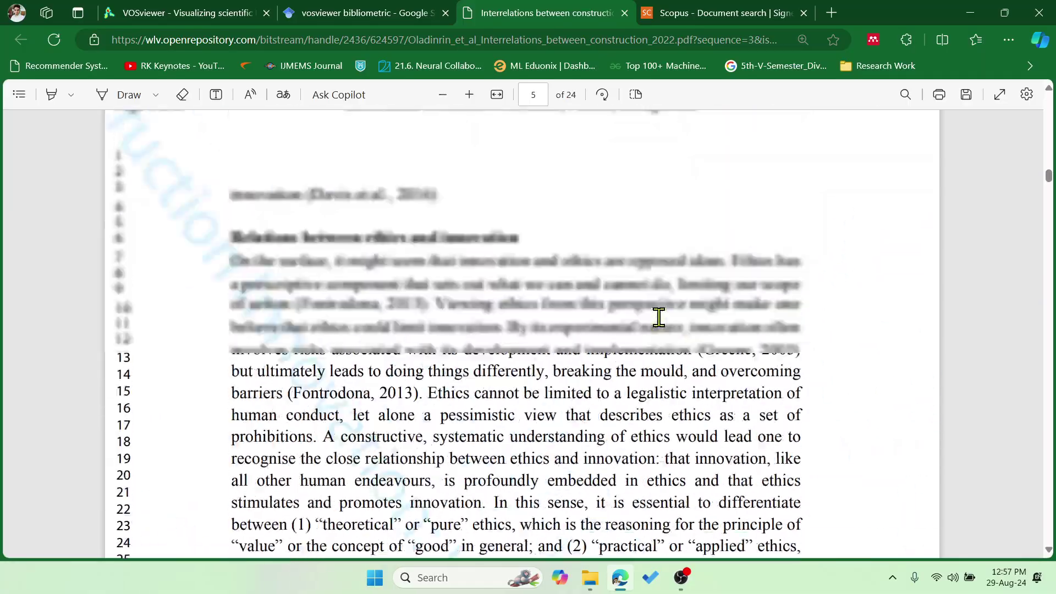
{"action": "scroll", "coordinate": [641, 322], "scroll_direction": "down", "scroll_amount": 10}
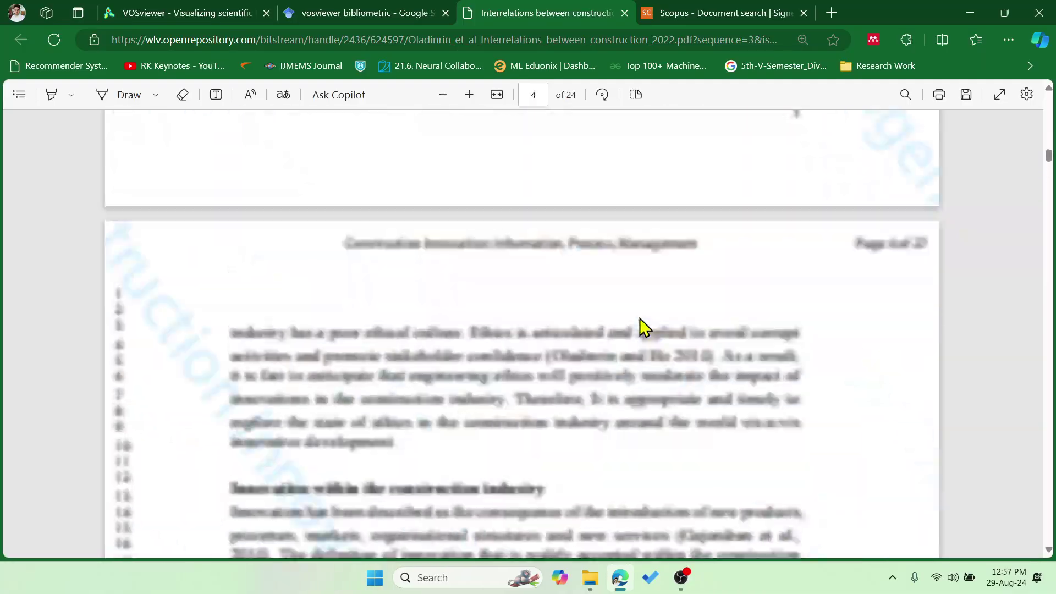
{"action": "scroll", "coordinate": [638, 321], "scroll_direction": "down", "scroll_amount": 20}
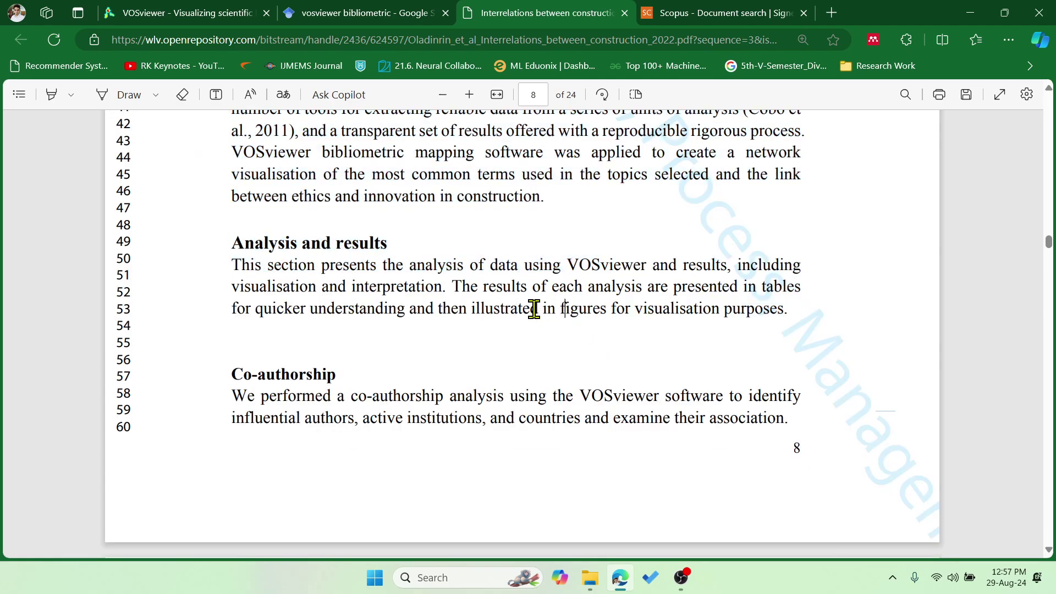
{"action": "scroll", "coordinate": [533, 308], "scroll_direction": "down", "scroll_amount": 10}
{"action": "scroll", "coordinate": [440, 341], "scroll_direction": "up", "scroll_amount": 10}
{"action": "scroll", "coordinate": [352, 377], "scroll_direction": "down", "scroll_amount": 5}
{"action": "left_click_drag", "start_coordinate": [232, 266], "coordinate": [352, 267]}
{"action": "scroll", "coordinate": [349, 302], "scroll_direction": "down", "scroll_amount": 10}
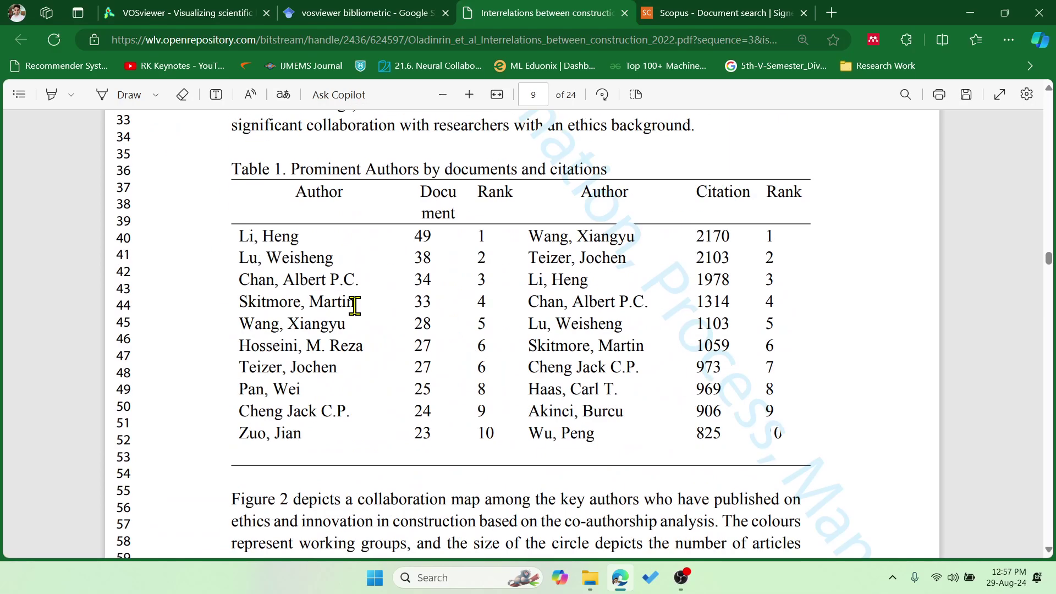
- Highlight 'co-authorship' in the Figure 2 caption, then continue down to Figure 6 on page 17
{"action": "scroll", "coordinate": [369, 322], "scroll_direction": "down", "scroll_amount": 12}
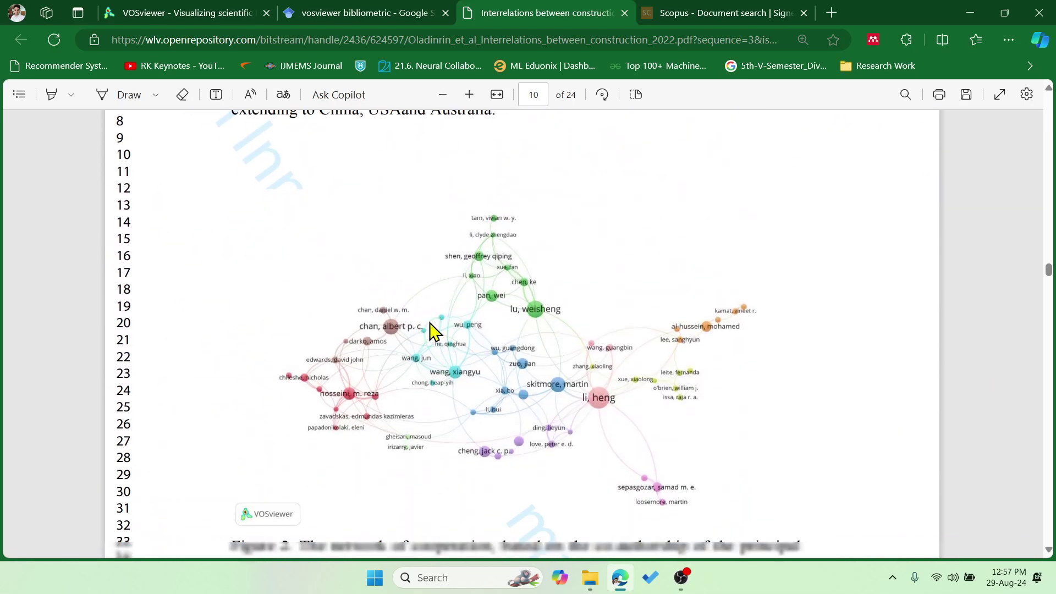
{"action": "left_click_drag", "start_coordinate": [592, 422], "coordinate": [686, 422]}
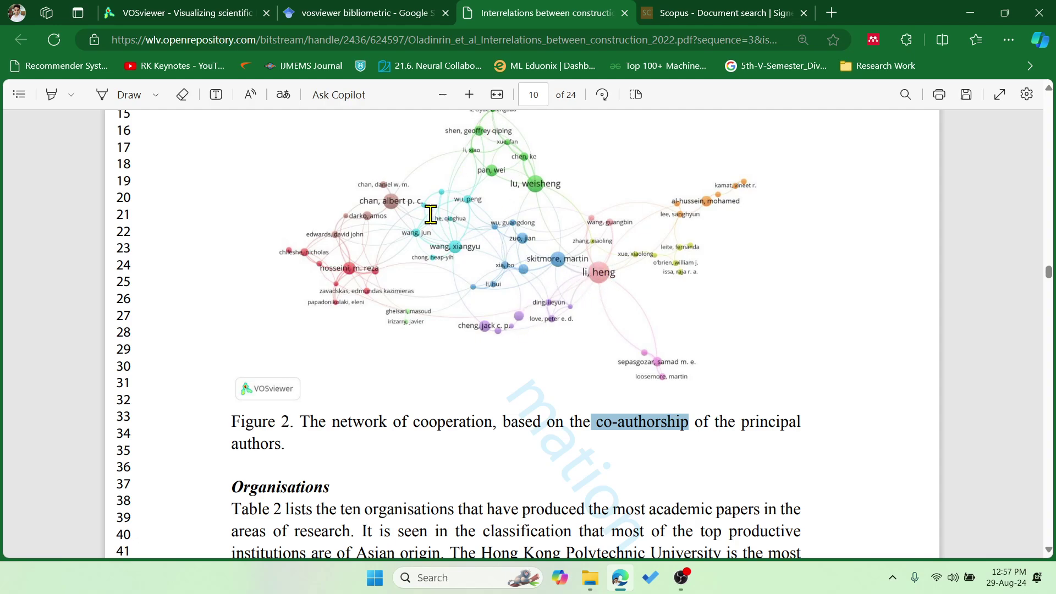
{"action": "scroll", "coordinate": [461, 303], "scroll_direction": "down", "scroll_amount": 15}
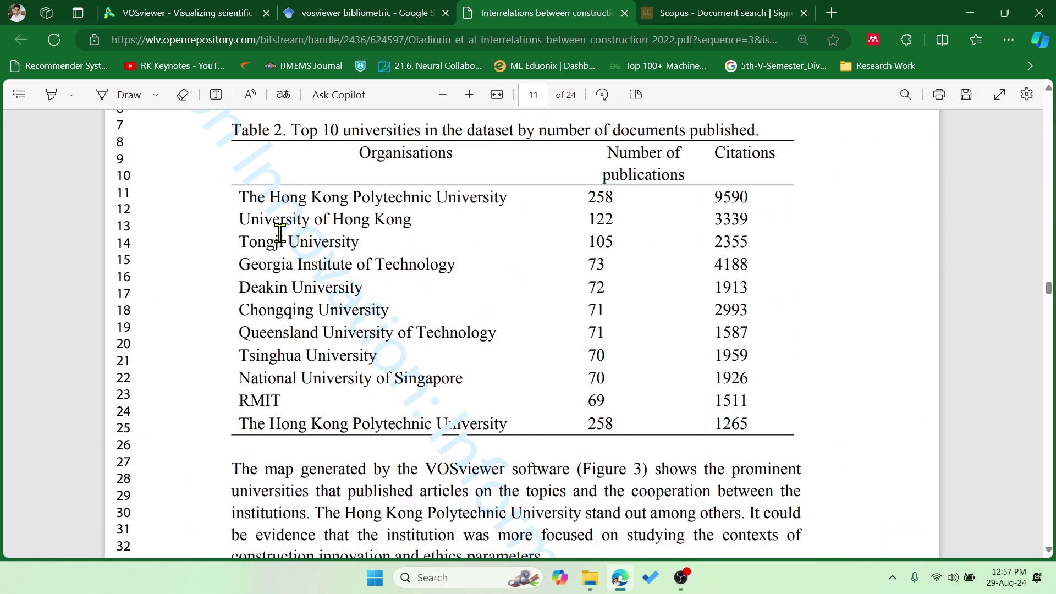
{"action": "scroll", "coordinate": [429, 360], "scroll_direction": "down", "scroll_amount": 15}
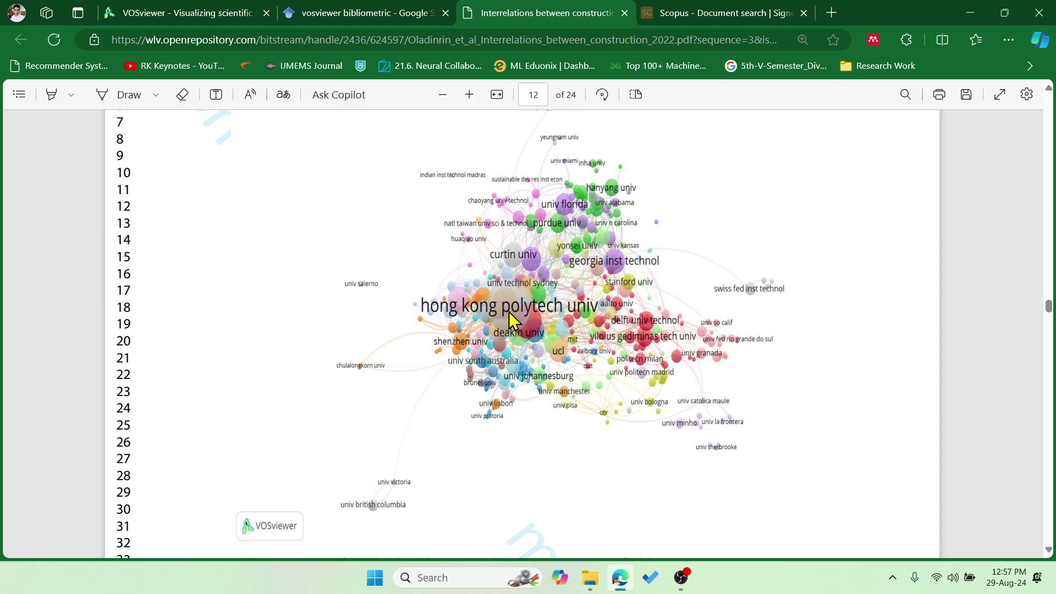
{"action": "scroll", "coordinate": [523, 323], "scroll_direction": "down", "scroll_amount": 20}
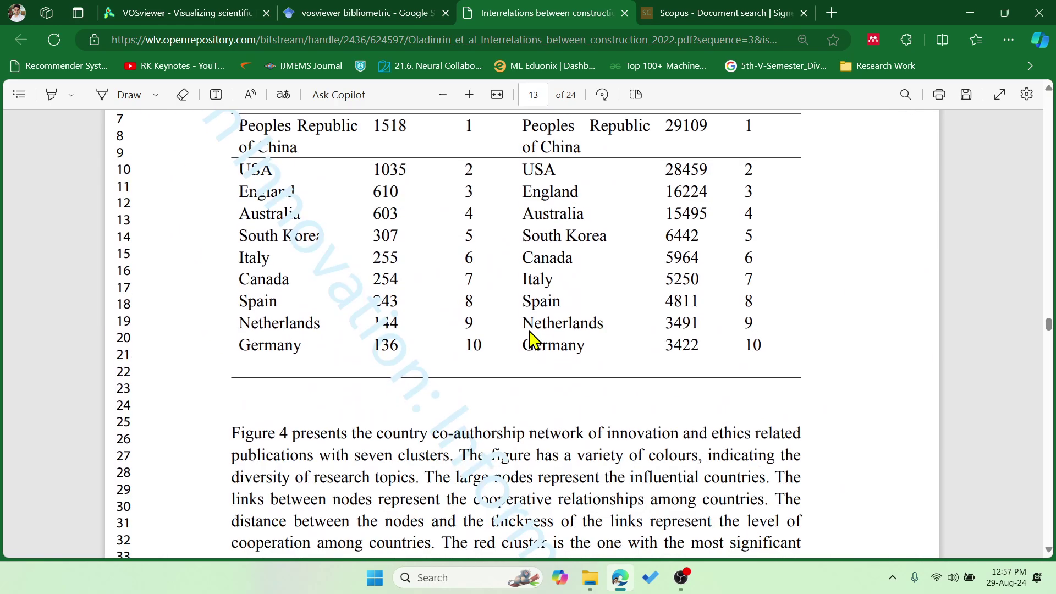
{"action": "scroll", "coordinate": [528, 330], "scroll_direction": "down", "scroll_amount": 10}
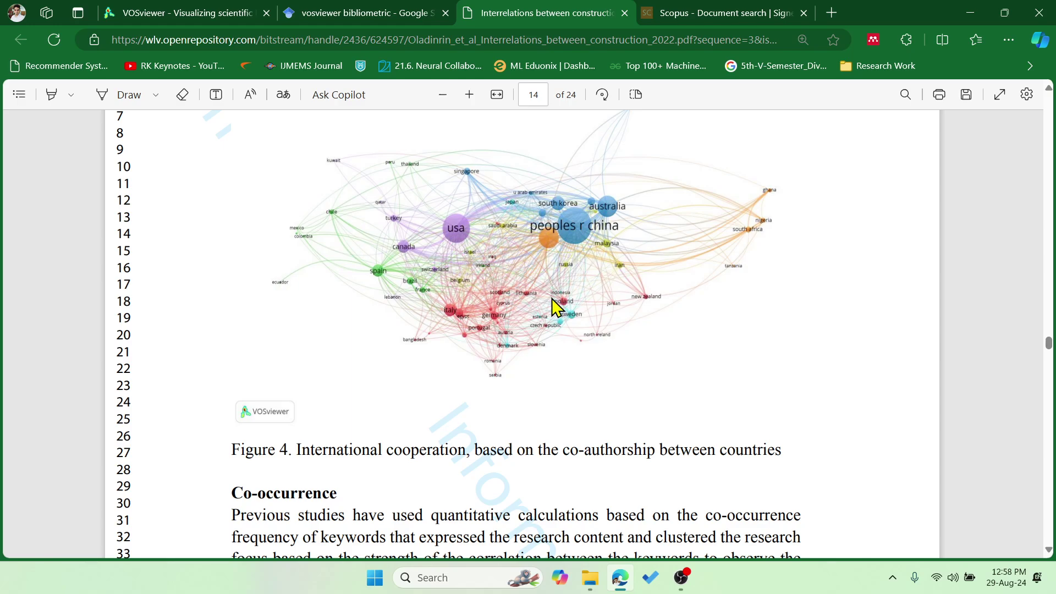
{"action": "scroll", "coordinate": [555, 306], "scroll_direction": "down", "scroll_amount": 15}
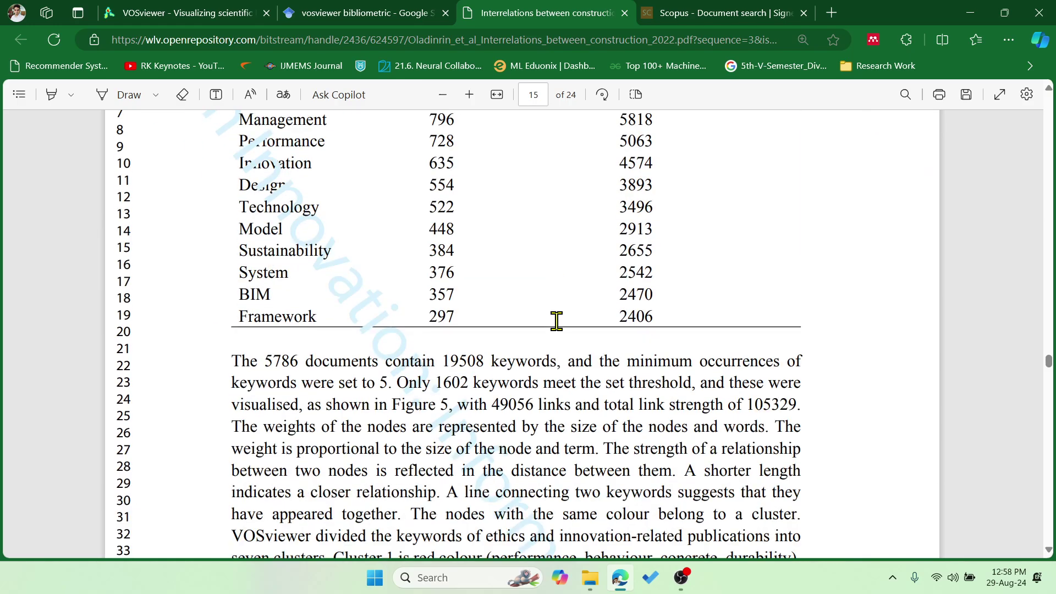
{"action": "scroll", "coordinate": [557, 321], "scroll_direction": "down", "scroll_amount": 20}
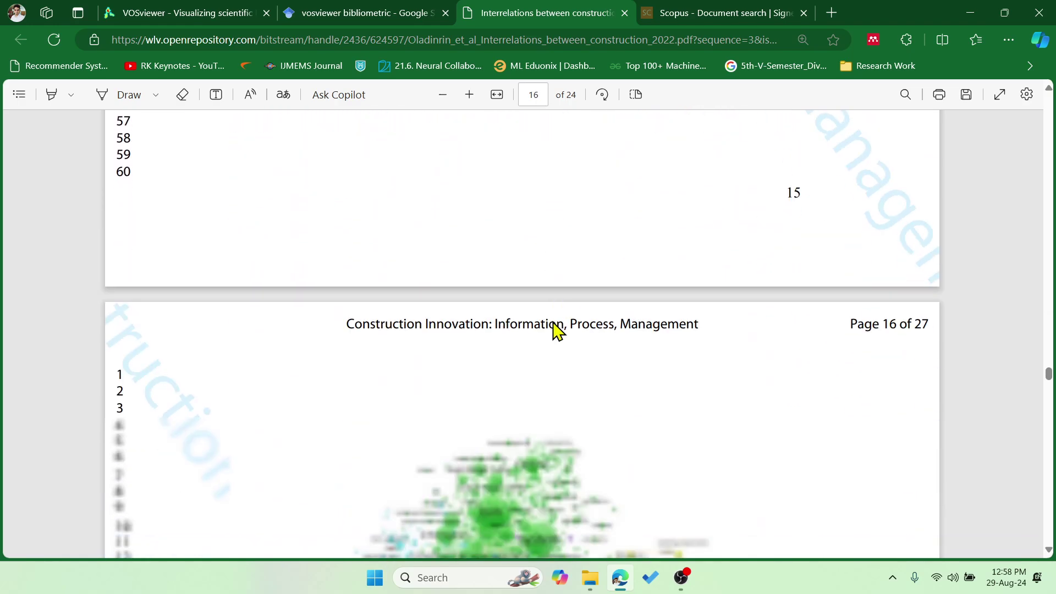
{"action": "scroll", "coordinate": [551, 328], "scroll_direction": "down", "scroll_amount": 15}
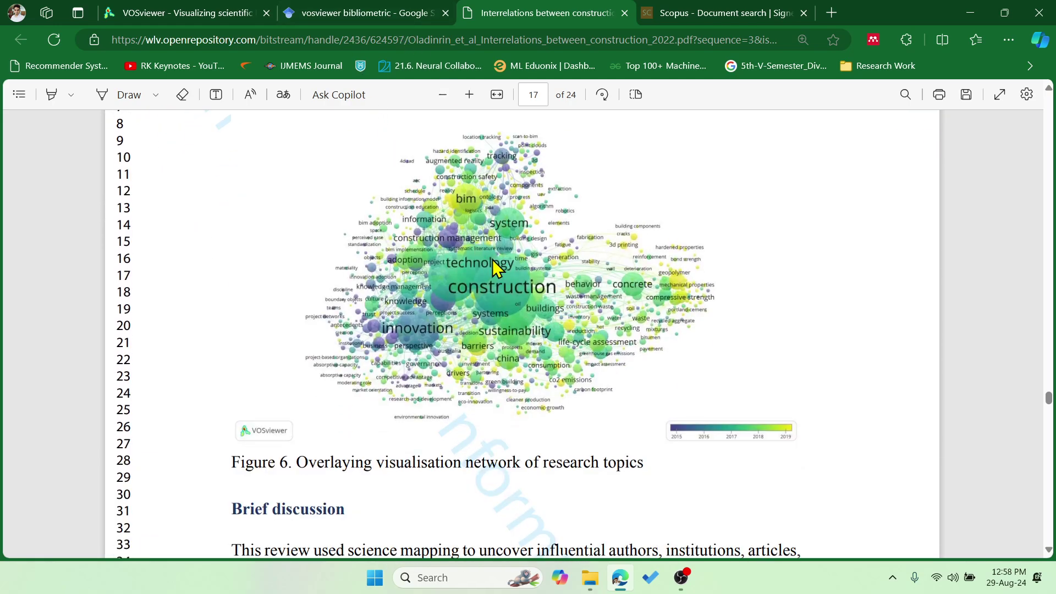
- On the VOSviewer website, page through the example screenshots, then go to the 1.6.20 Download page
{"action": "left_click", "coordinate": [348, 12]}
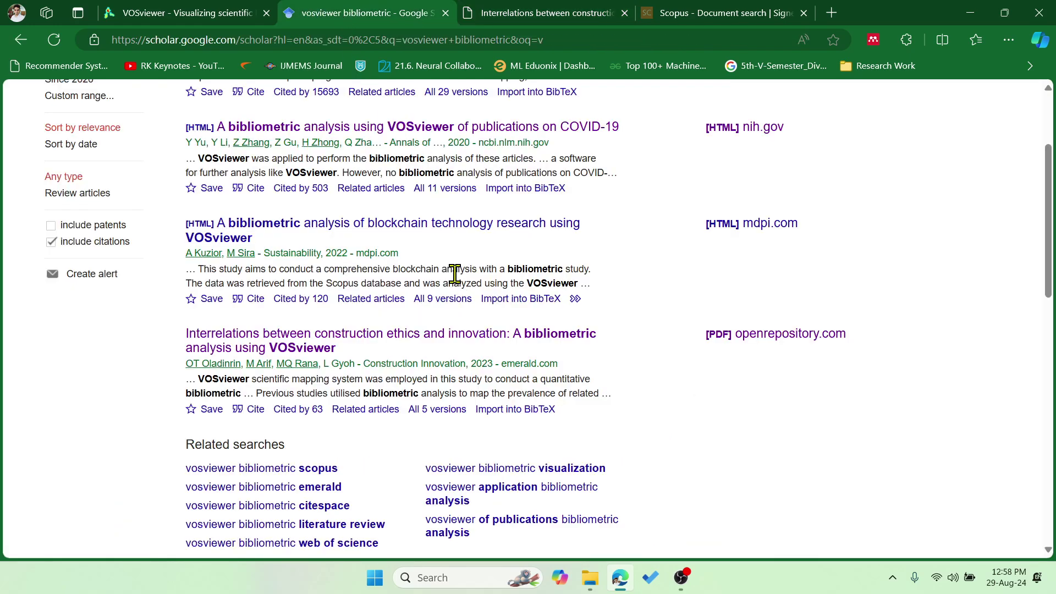
{"action": "scroll", "coordinate": [453, 269], "scroll_direction": "up", "scroll_amount": 3}
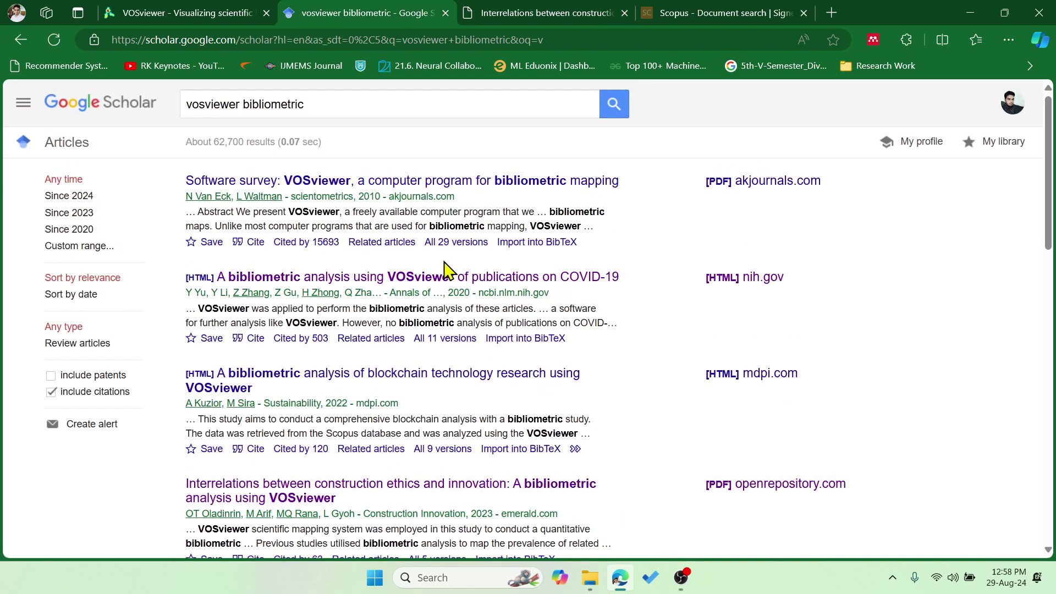
{"action": "left_click", "coordinate": [198, 12]}
{"action": "left_click", "coordinate": [804, 503]}
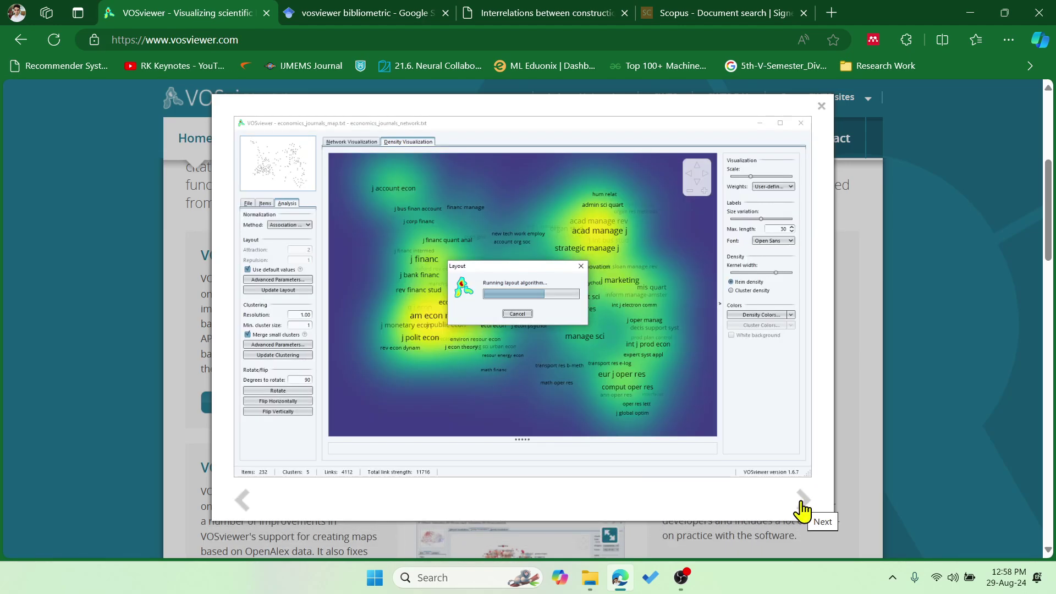
{"action": "left_click", "coordinate": [801, 502]}
{"action": "left_click", "coordinate": [803, 513]}
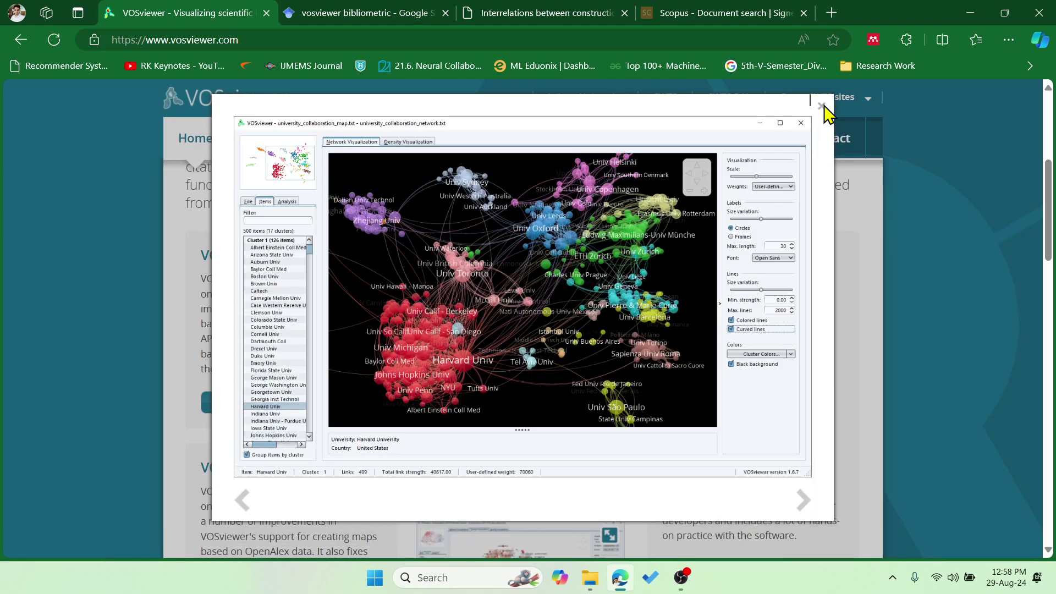
{"action": "left_click", "coordinate": [821, 108]}
{"action": "scroll", "coordinate": [297, 319], "scroll_direction": "up", "scroll_amount": 5}
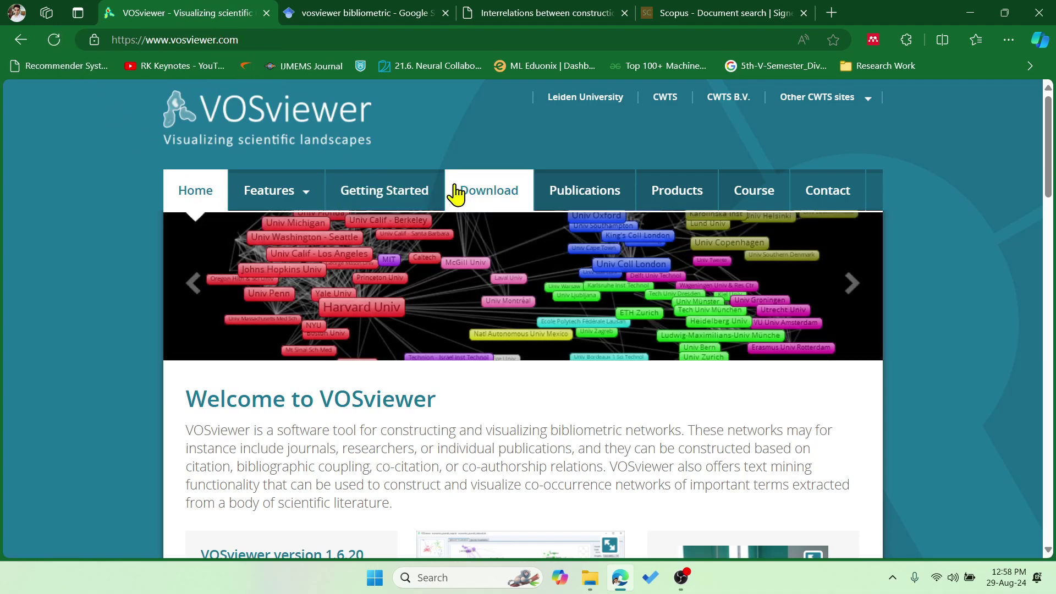
{"action": "left_click", "coordinate": [498, 202]}
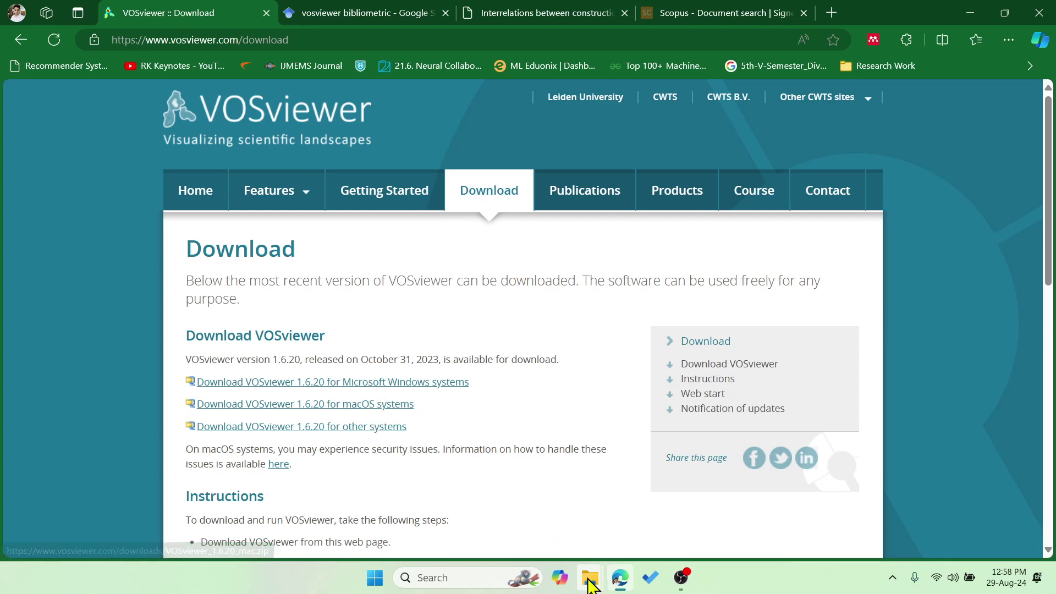
- Bring the VOSviewer folder window forward and go back to Downloads to locate the VOSviewer zip
{"action": "mouse_move", "coordinate": [590, 578]}
{"action": "mouse_move", "coordinate": [520, 517]}
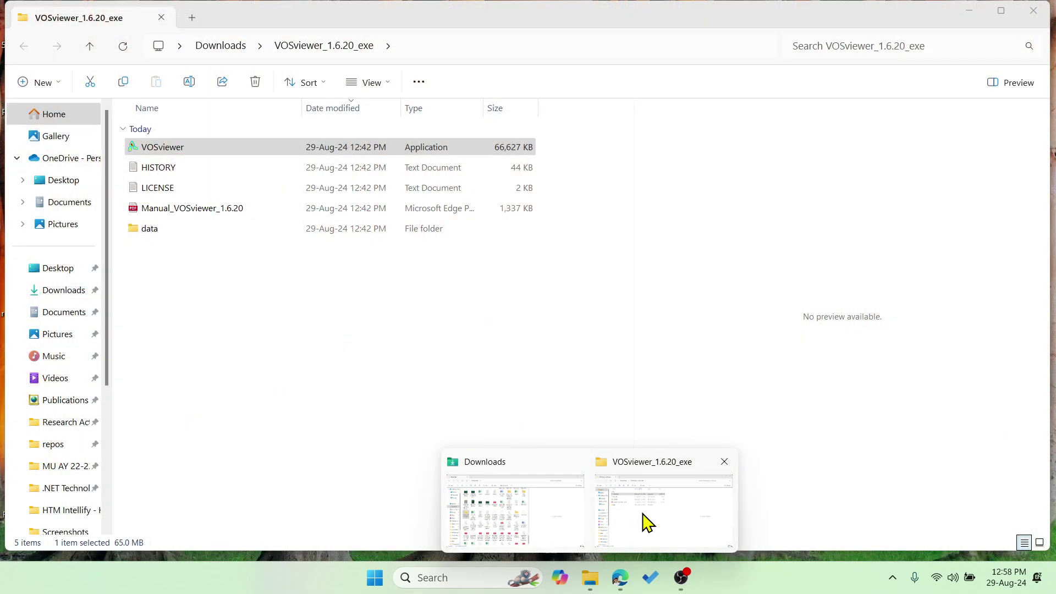
{"action": "left_click", "coordinate": [642, 522]}
{"action": "key", "text": "alt+Left"}
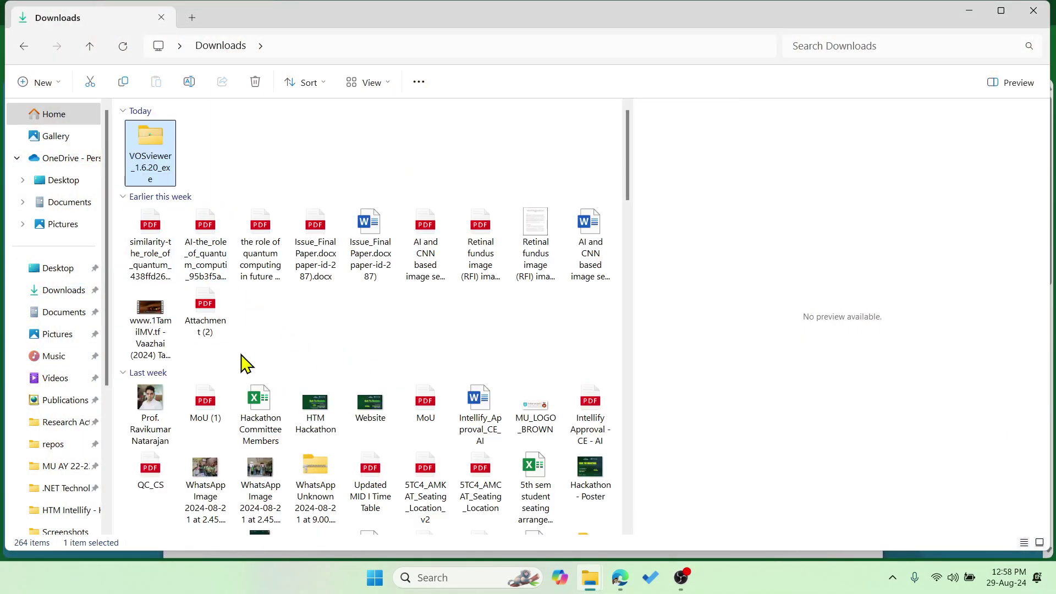
{"action": "left_click", "coordinate": [336, 483]}
{"action": "key", "text": "v"}
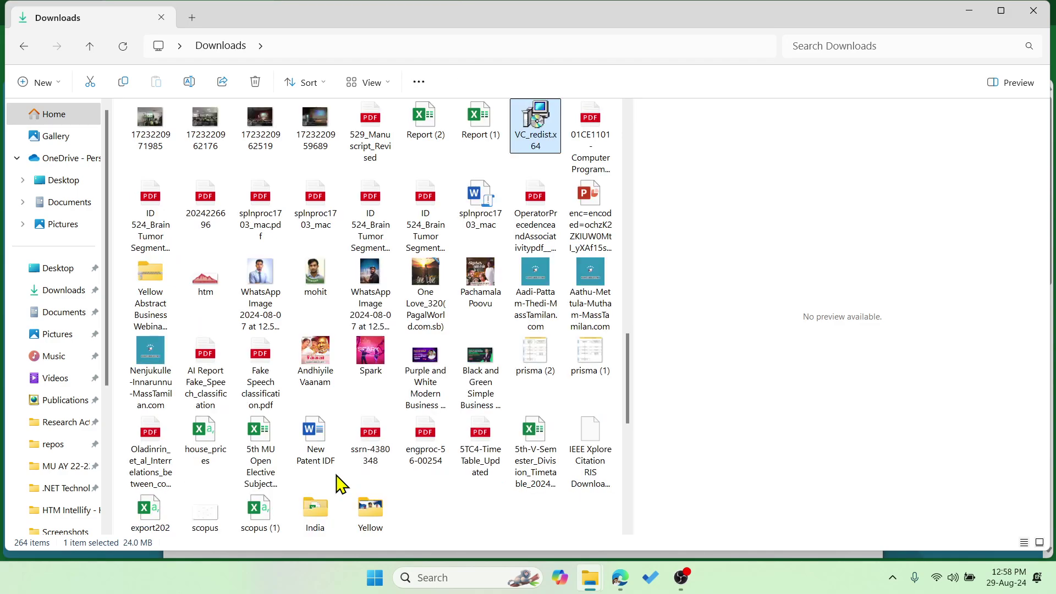
{"action": "key", "text": "v"}
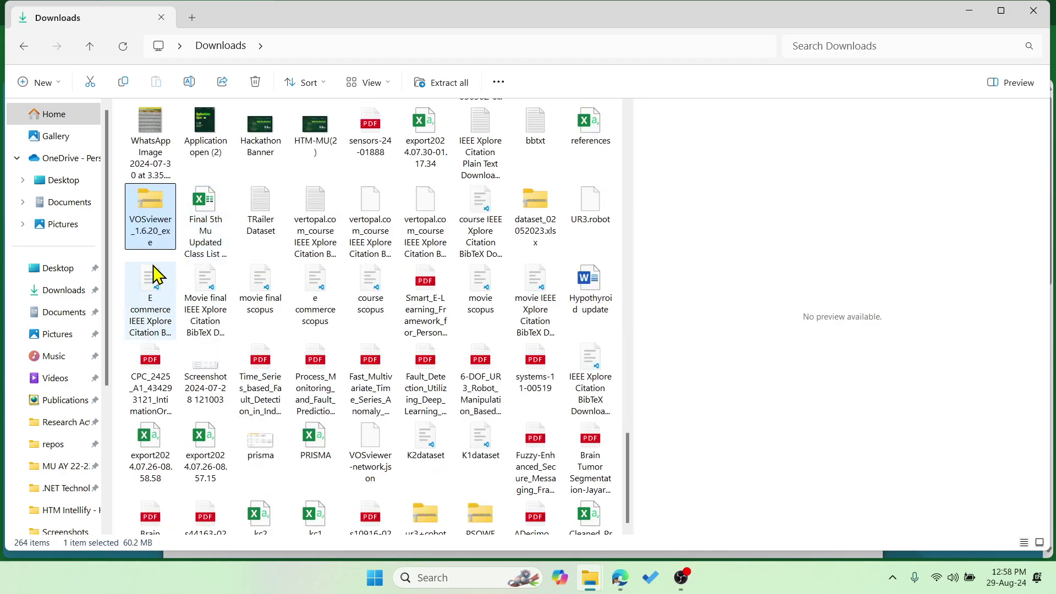
{"action": "right_click", "coordinate": [148, 221]}
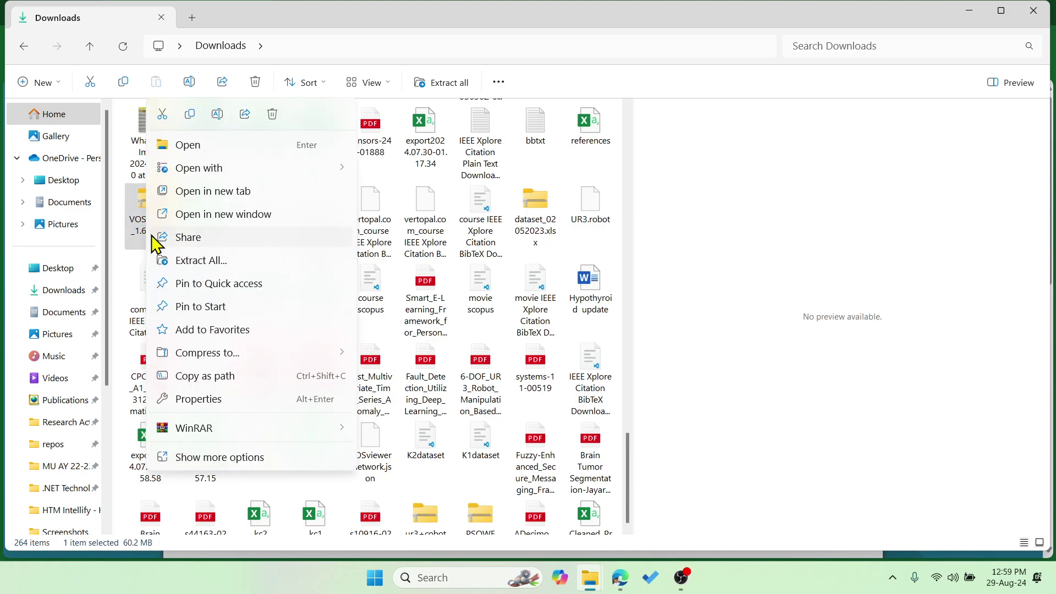
{"action": "left_click", "coordinate": [138, 220]}
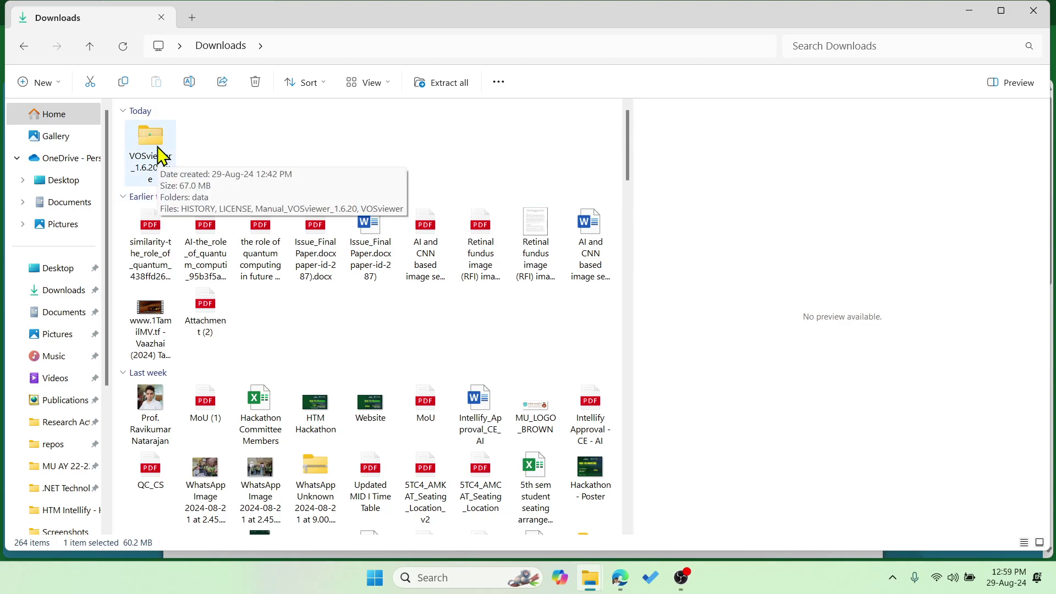
- Open the VOSviewer_1.6.20_exe folder and launch the VOSviewer application
{"action": "double_click", "coordinate": [157, 143]}
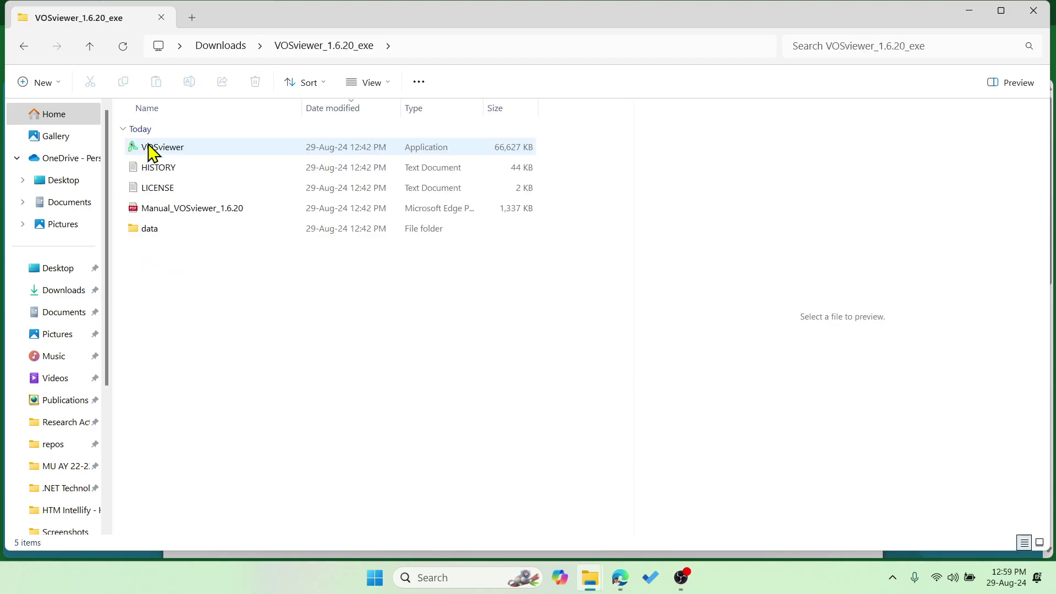
{"action": "left_click", "coordinate": [190, 149]}
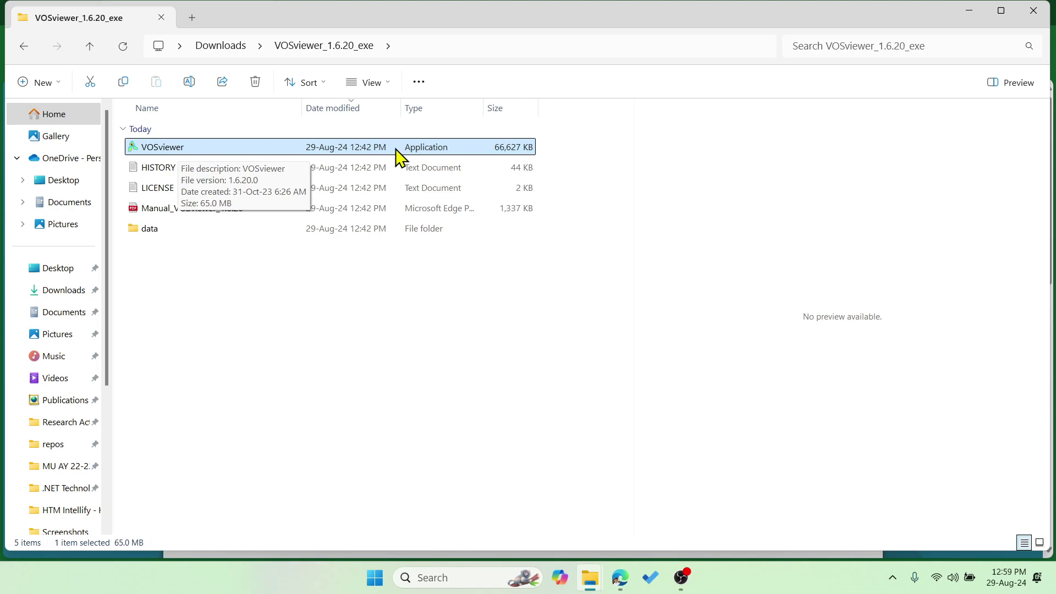
{"action": "double_click", "coordinate": [148, 152]}
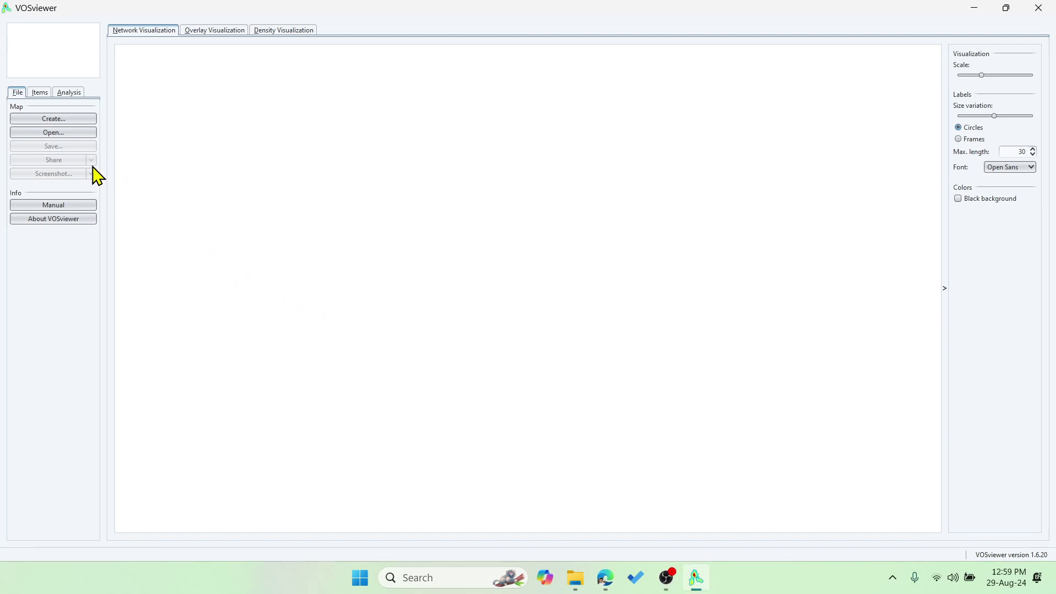
- Create a map based on bibliographic data, read from bibliographic database files
{"action": "left_click", "coordinate": [65, 119]}
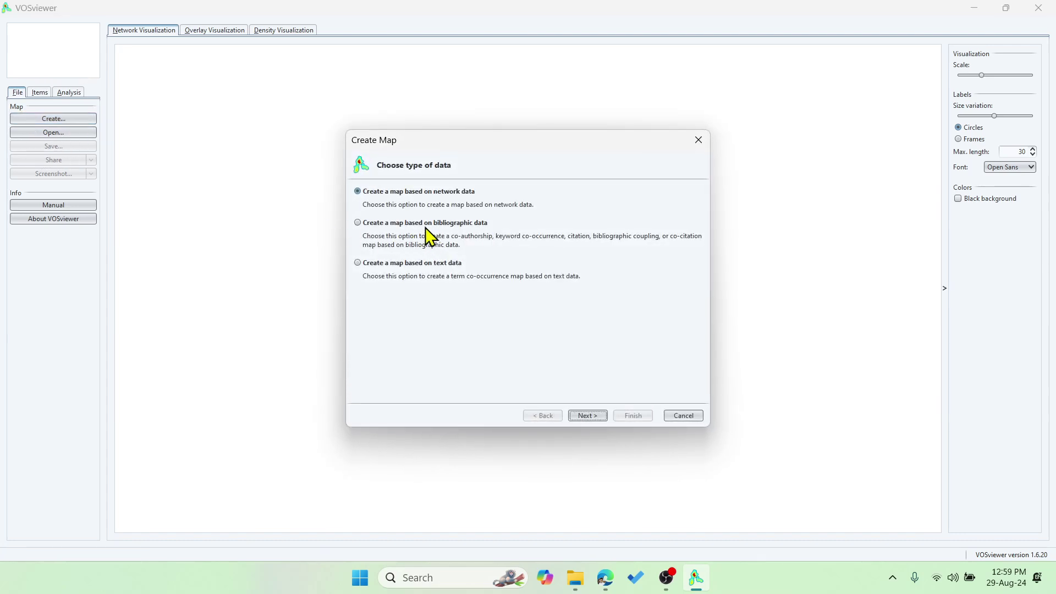
{"action": "left_click", "coordinate": [462, 232]}
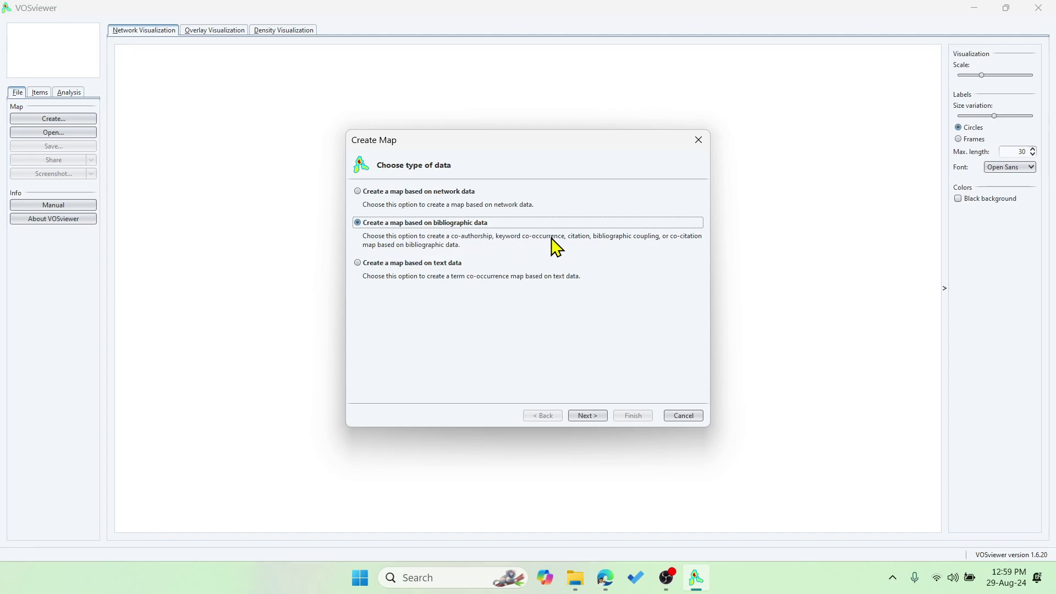
{"action": "left_click", "coordinate": [482, 238]}
{"action": "left_click", "coordinate": [587, 416]}
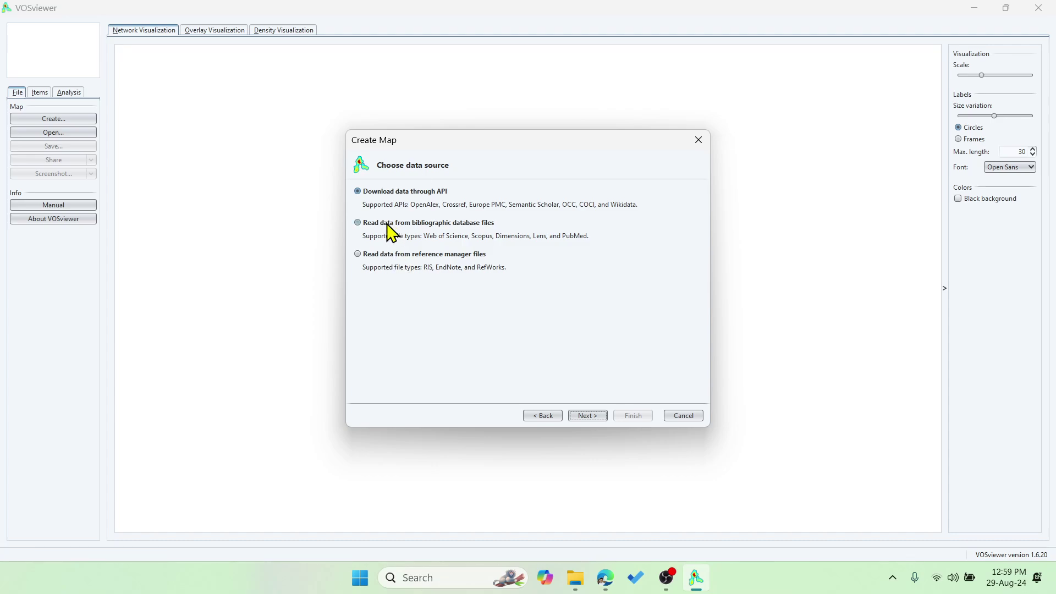
{"action": "left_click", "coordinate": [472, 233]}
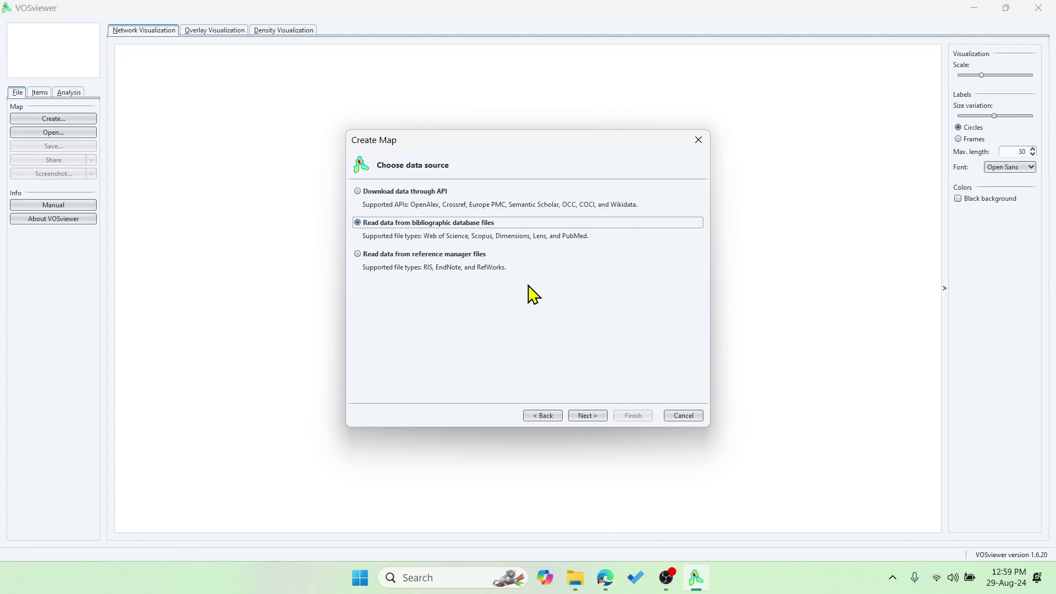
- In Edge's Scopus tab, search documents for 'movie recommendation system'
{"action": "key", "text": "alt+Tab"}
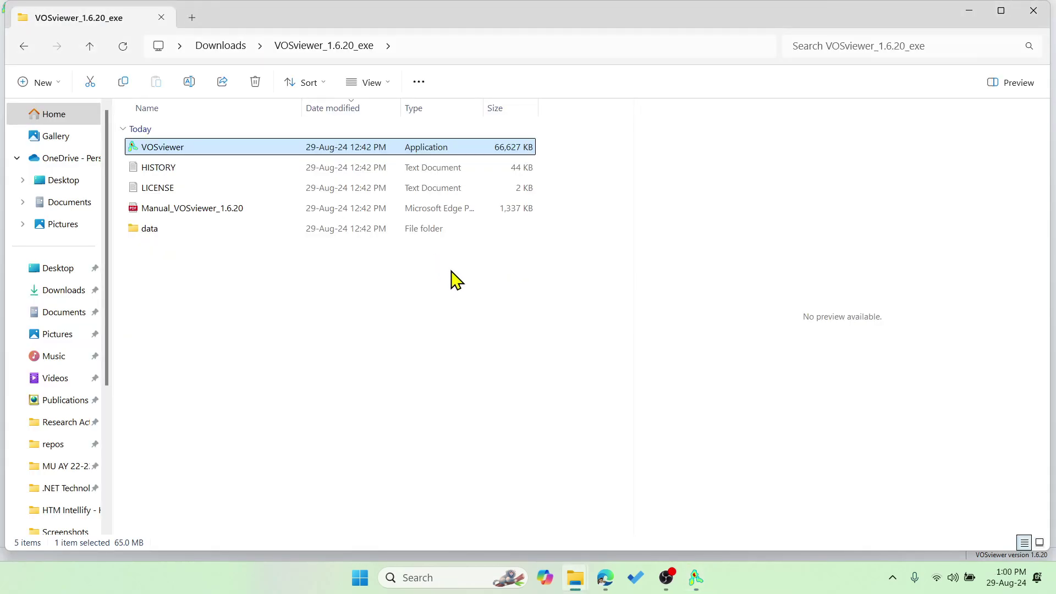
{"action": "left_click", "coordinate": [605, 578]}
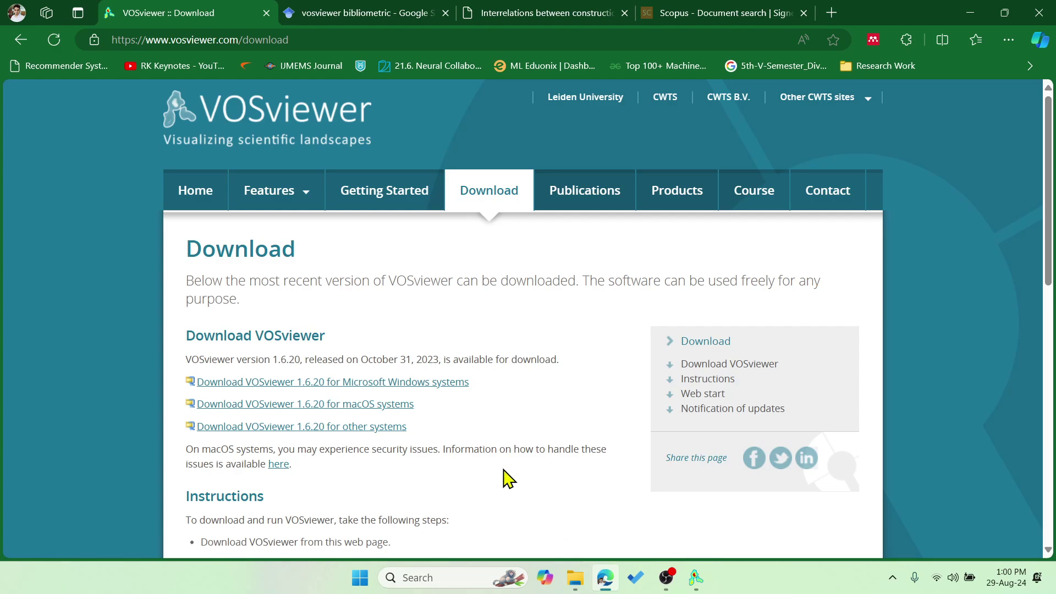
{"action": "left_click", "coordinate": [681, 13]}
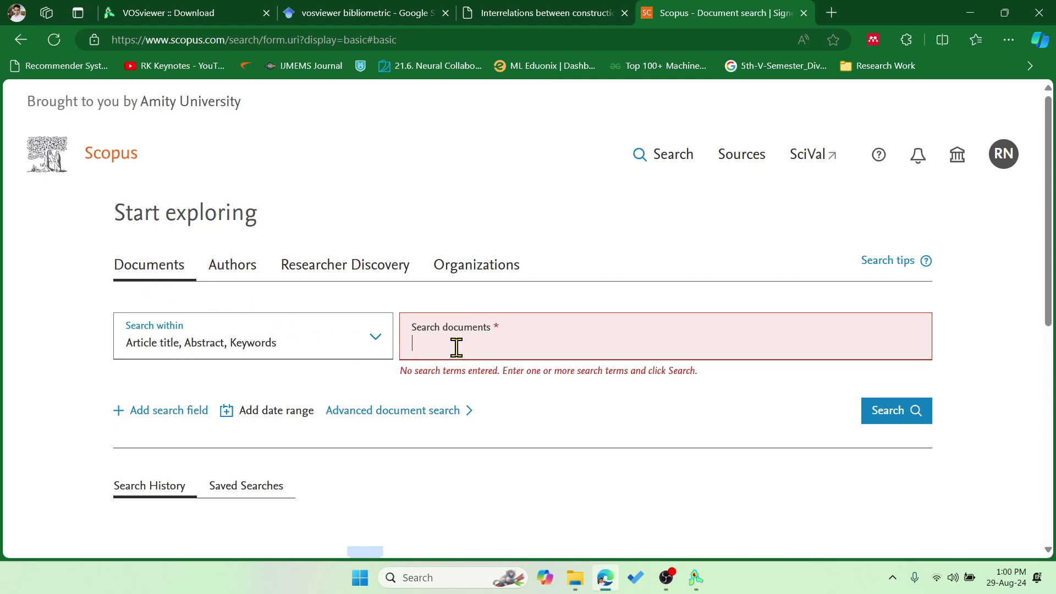
{"action": "type", "text": "recommendation"}
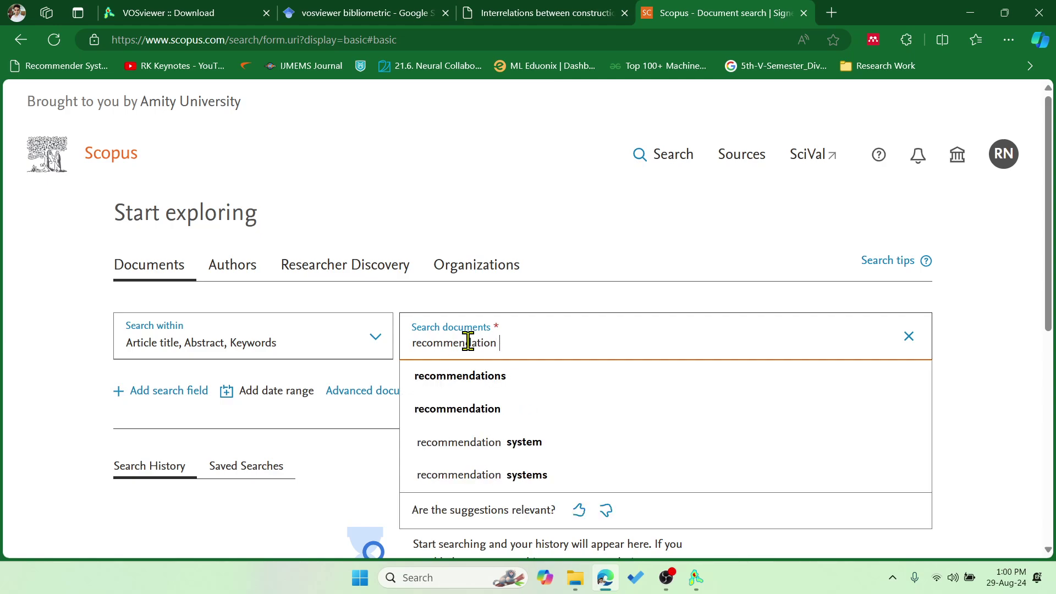
{"action": "type", "text": " system"}
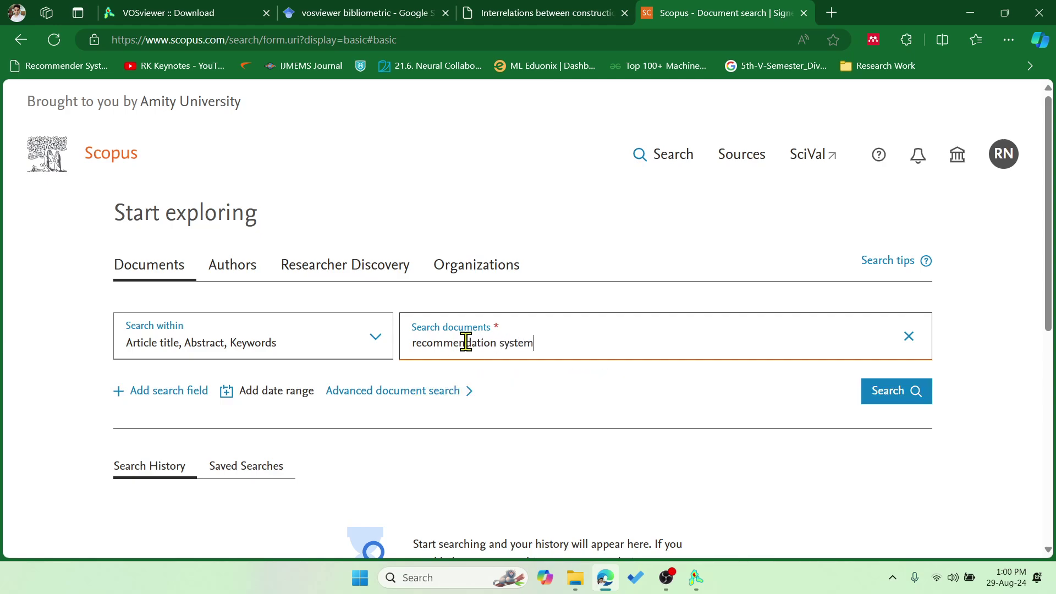
{"action": "left_click", "coordinate": [415, 341]}
{"action": "type", "text": "movie"}
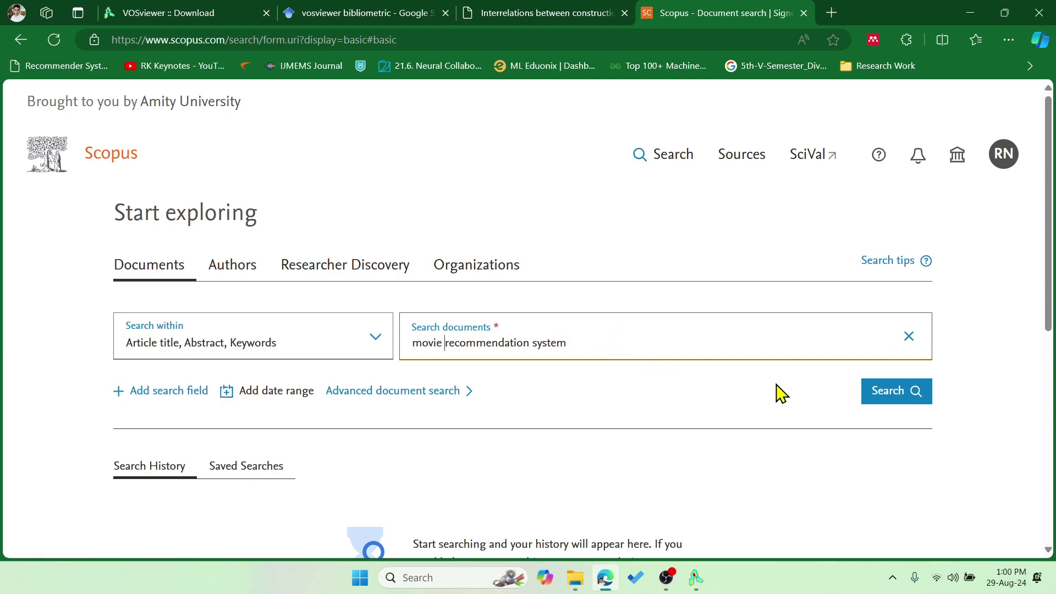
{"action": "left_click", "coordinate": [902, 393]}
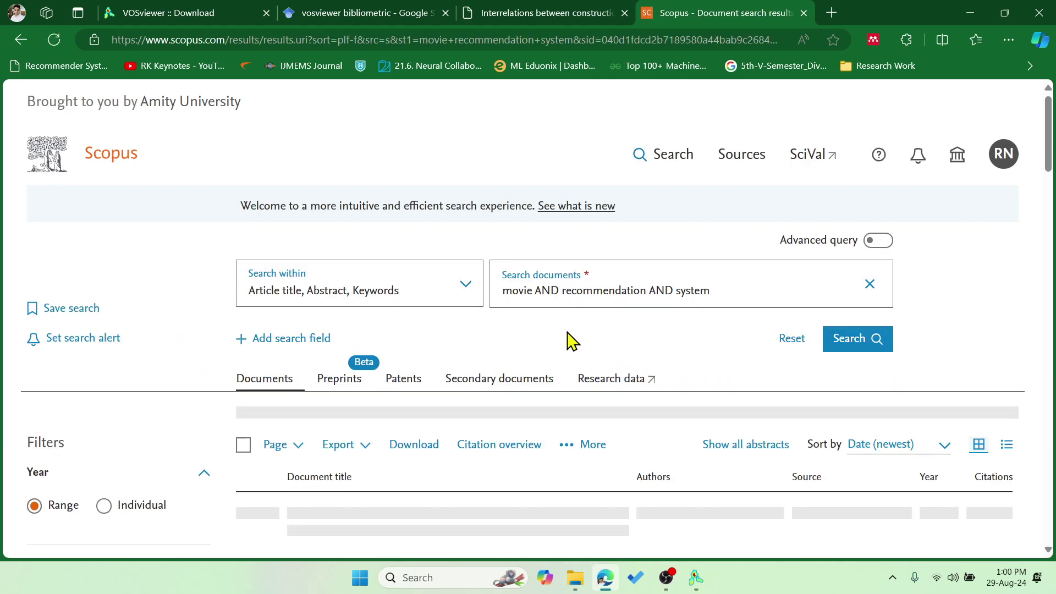
- Note the 3,198 documents found and limit the year range to 2022–2024
{"action": "left_click_drag", "start_coordinate": [230, 421], "coordinate": [276, 422]}
{"action": "left_click", "coordinate": [240, 422]}
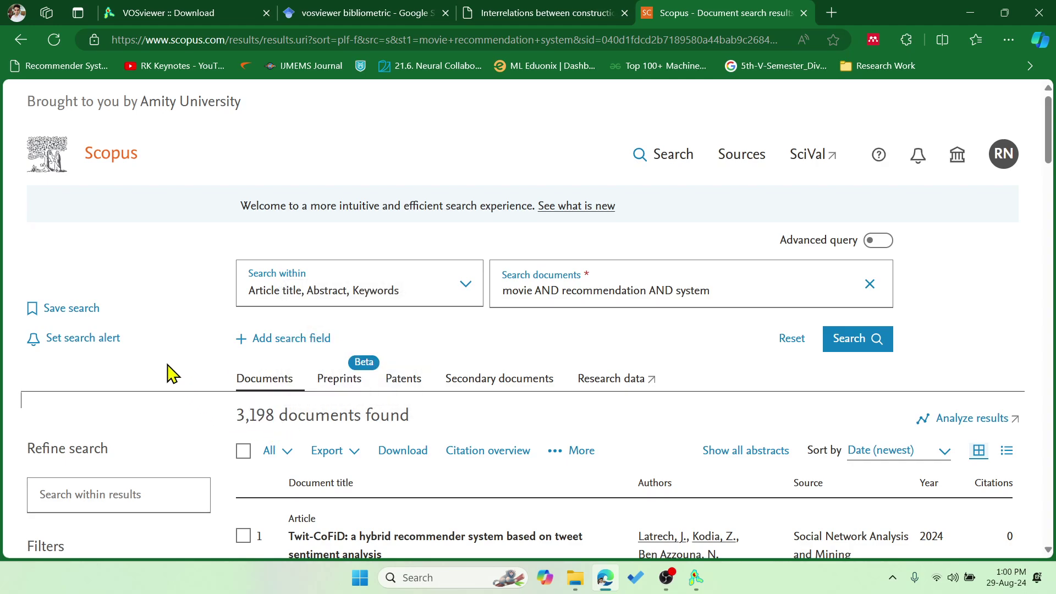
{"action": "scroll", "coordinate": [169, 374], "scroll_direction": "down", "scroll_amount": 5}
{"action": "left_click", "coordinate": [48, 417]}
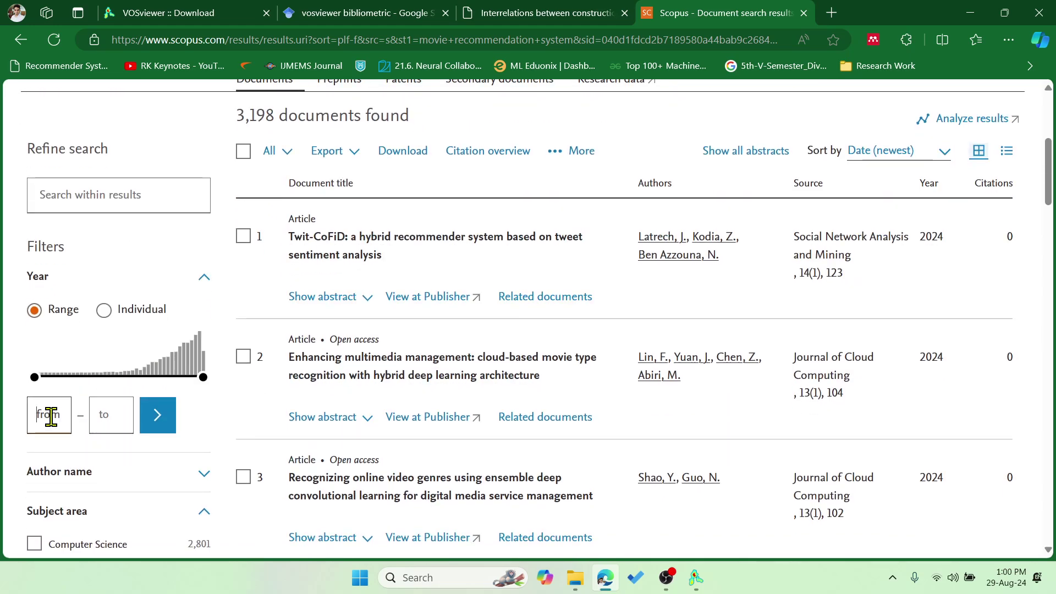
{"action": "left_click", "coordinate": [111, 430]}
{"action": "type", "text": "2024"}
{"action": "left_click", "coordinate": [158, 418]}
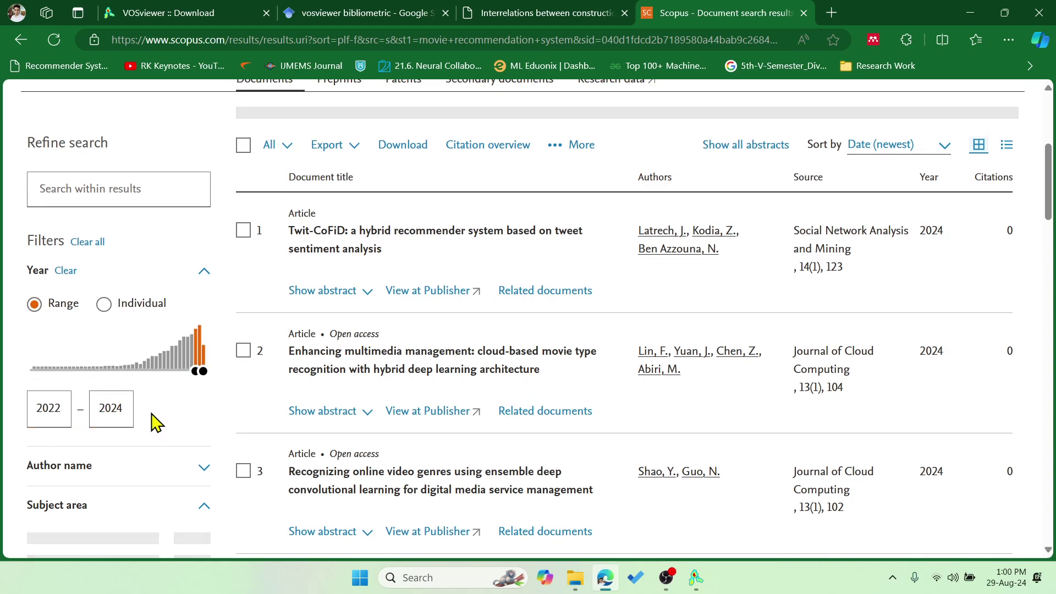
{"action": "left_click_drag", "start_coordinate": [232, 115], "coordinate": [260, 117]}
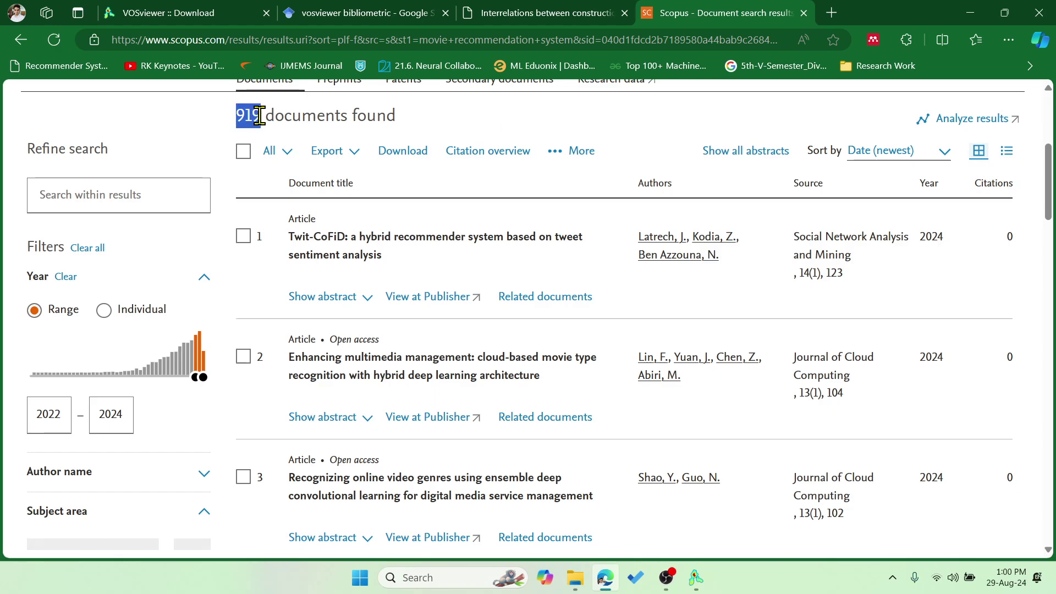
- Limit the results to Gold open access, leaving 129 documents
{"action": "scroll", "coordinate": [113, 466], "scroll_direction": "down", "scroll_amount": 10}
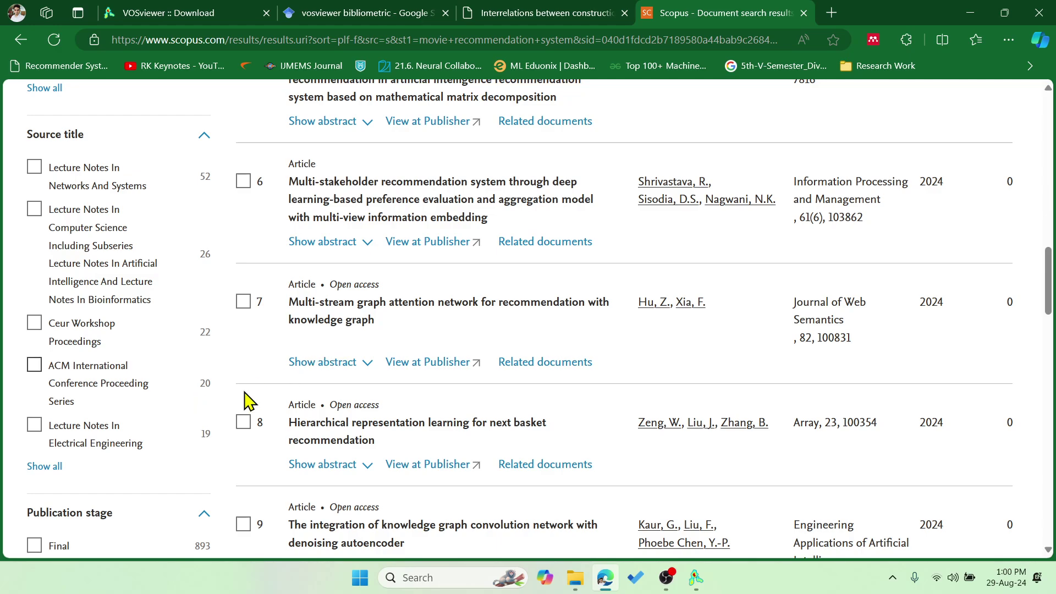
{"action": "scroll", "coordinate": [212, 431], "scroll_direction": "down", "scroll_amount": 20}
{"action": "scroll", "coordinate": [82, 462], "scroll_direction": "down", "scroll_amount": 5}
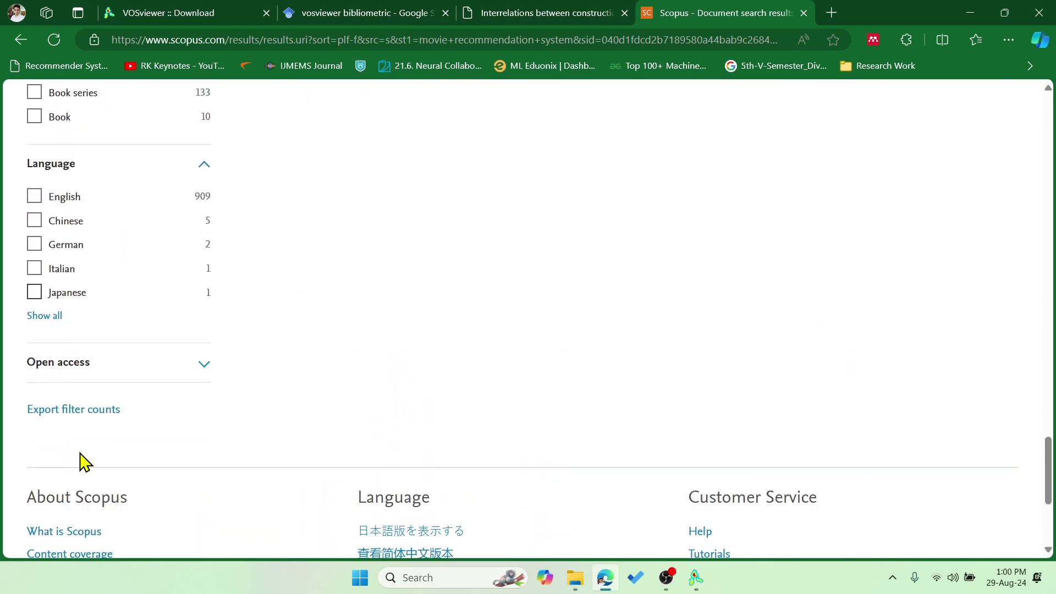
{"action": "left_click", "coordinate": [63, 376]}
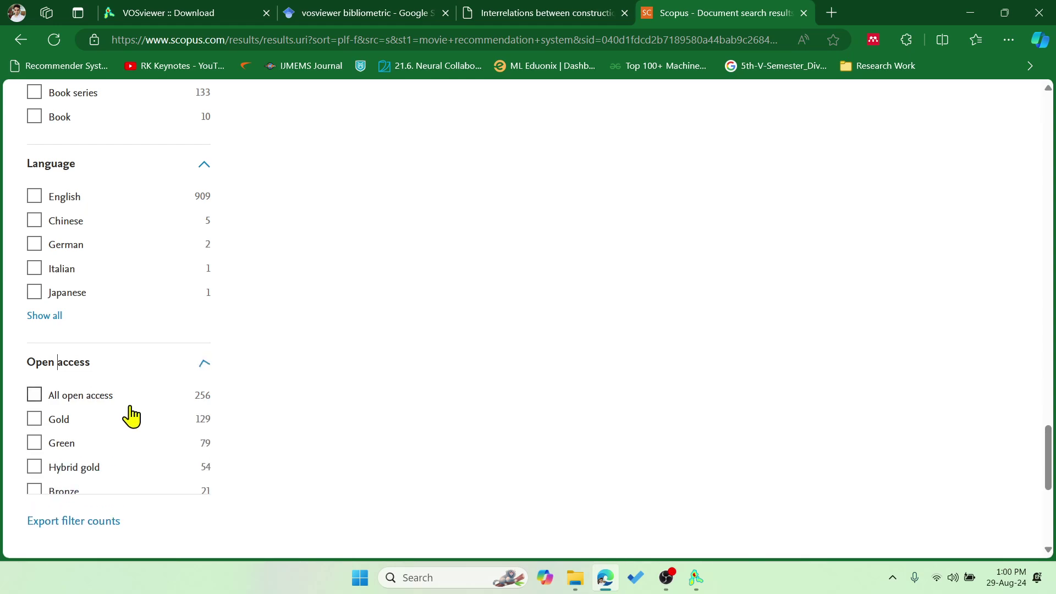
{"action": "left_click", "coordinate": [35, 419]}
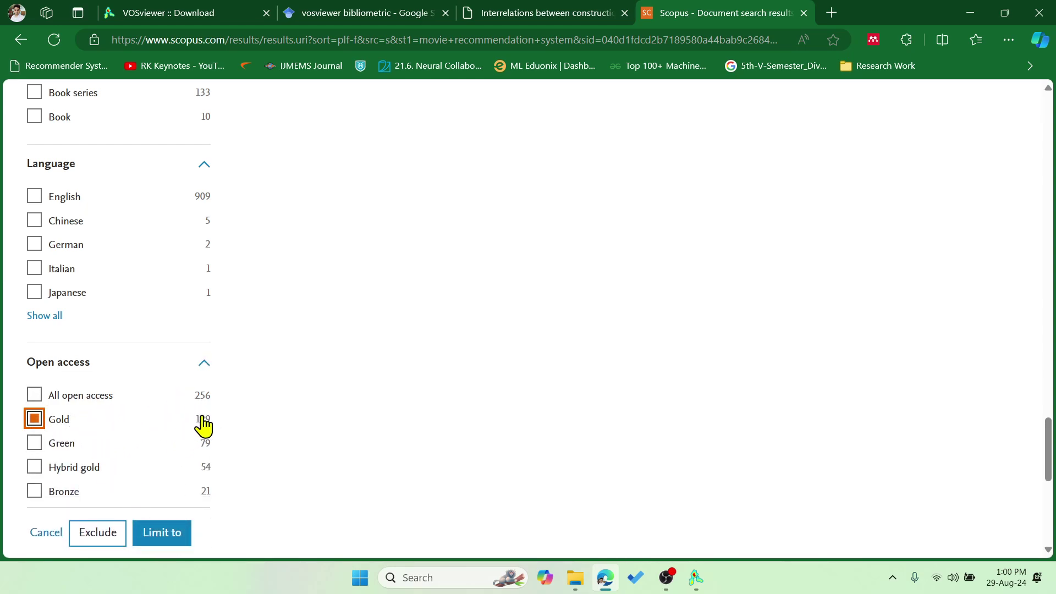
{"action": "left_click", "coordinate": [159, 534]}
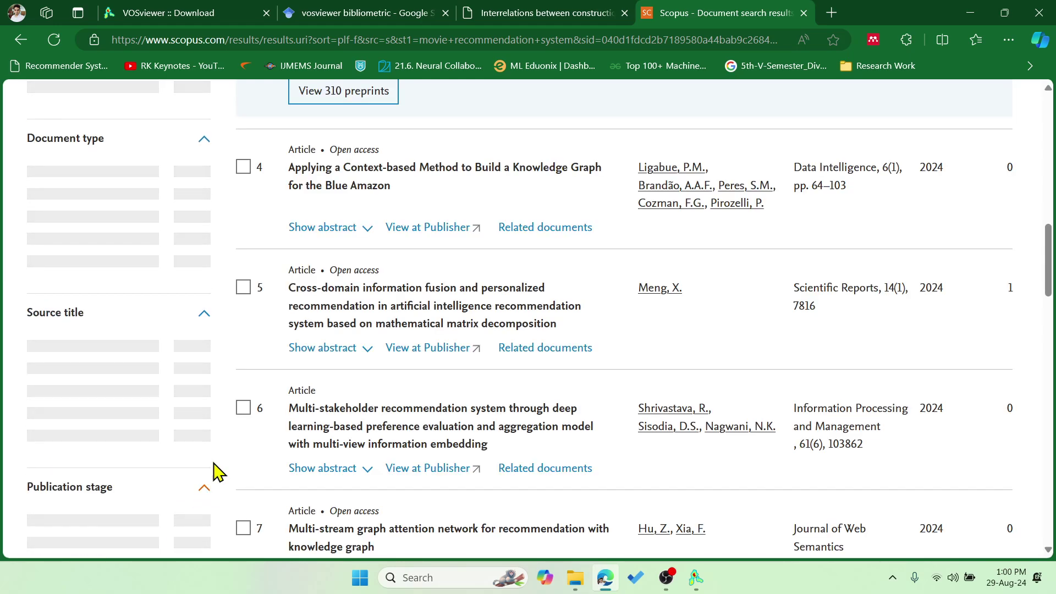
{"action": "scroll", "coordinate": [373, 263], "scroll_direction": "up", "scroll_amount": 5}
{"action": "scroll", "coordinate": [373, 263], "scroll_direction": "up", "scroll_amount": 7}
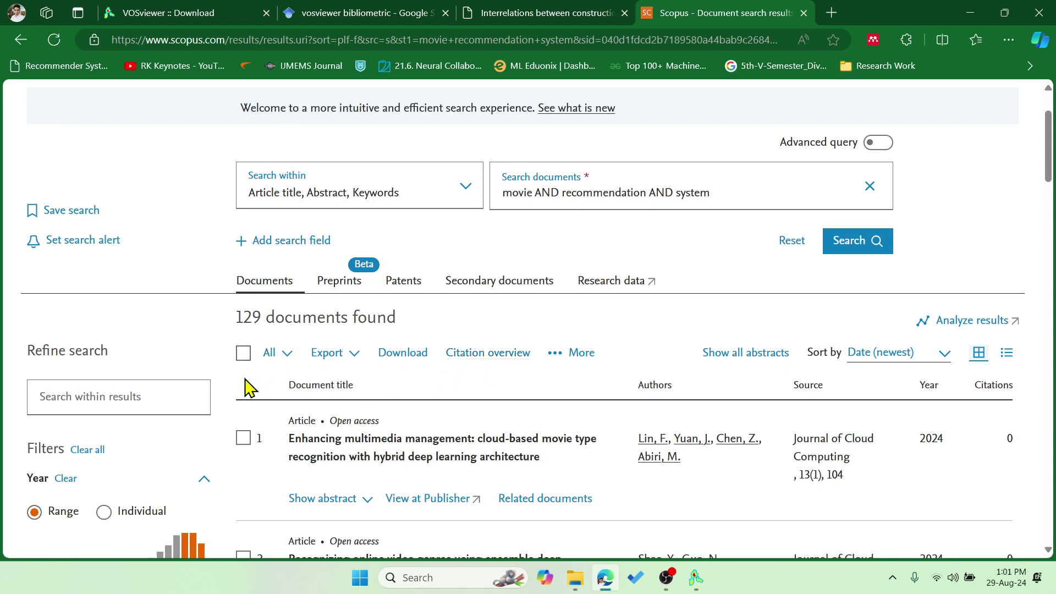
- Show 200 results per page in the Scopus results list
{"action": "left_click", "coordinate": [355, 355]}
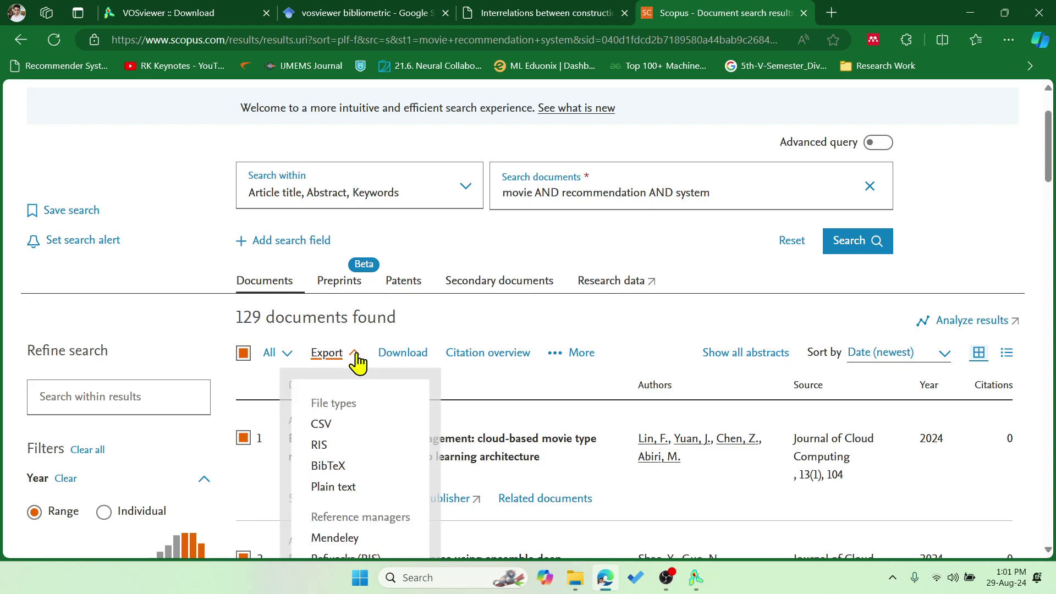
{"action": "left_click", "coordinate": [356, 357]}
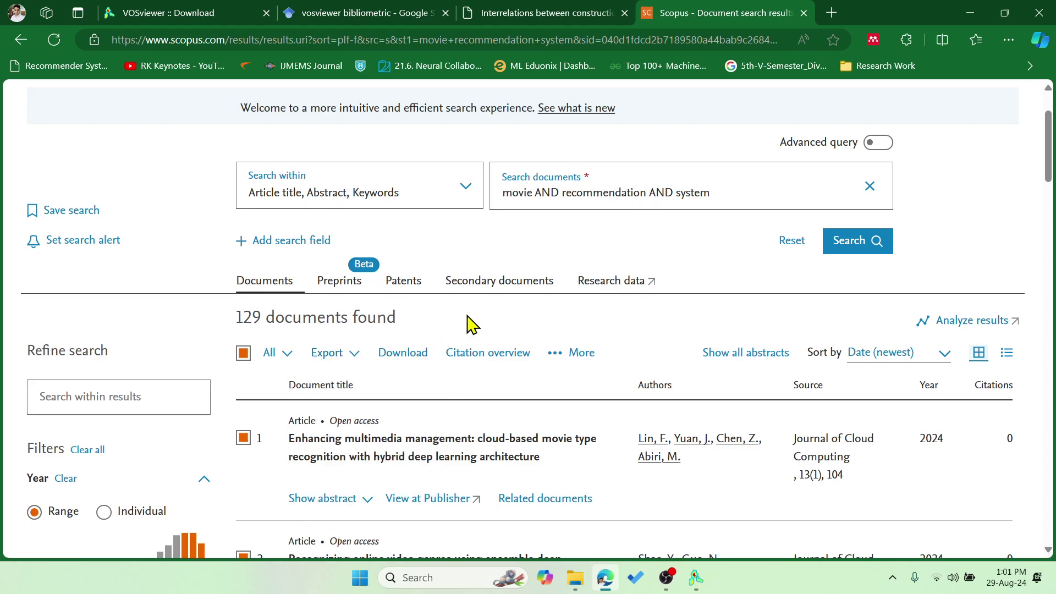
{"action": "scroll", "coordinate": [605, 341], "scroll_direction": "down", "scroll_amount": 20}
{"action": "scroll", "coordinate": [856, 354], "scroll_direction": "up", "scroll_amount": 8}
{"action": "scroll", "coordinate": [868, 345], "scroll_direction": "up", "scroll_amount": 8}
{"action": "left_click", "coordinate": [987, 257]}
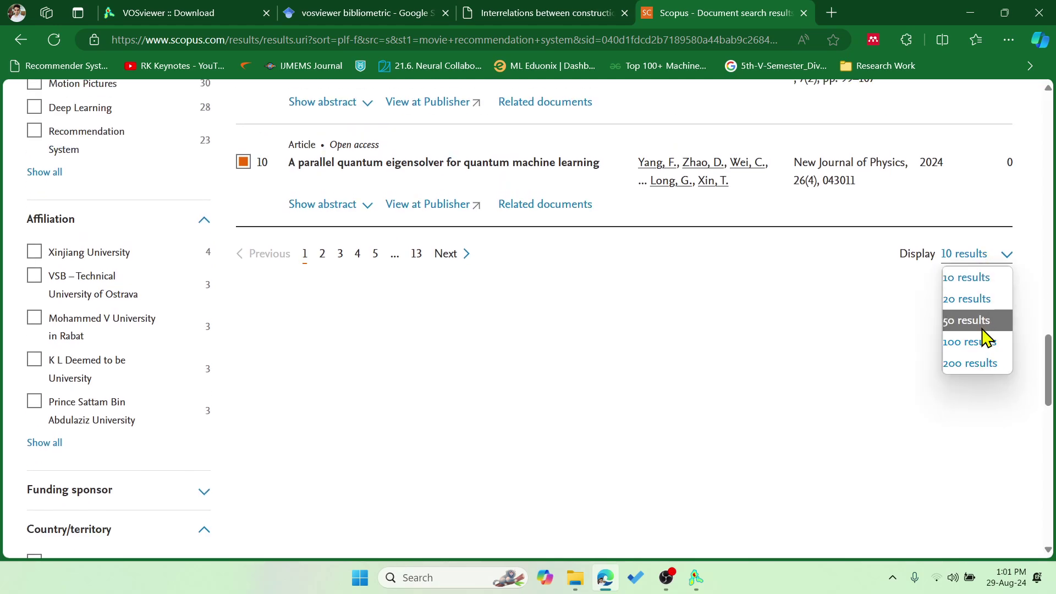
{"action": "left_click", "coordinate": [974, 365]}
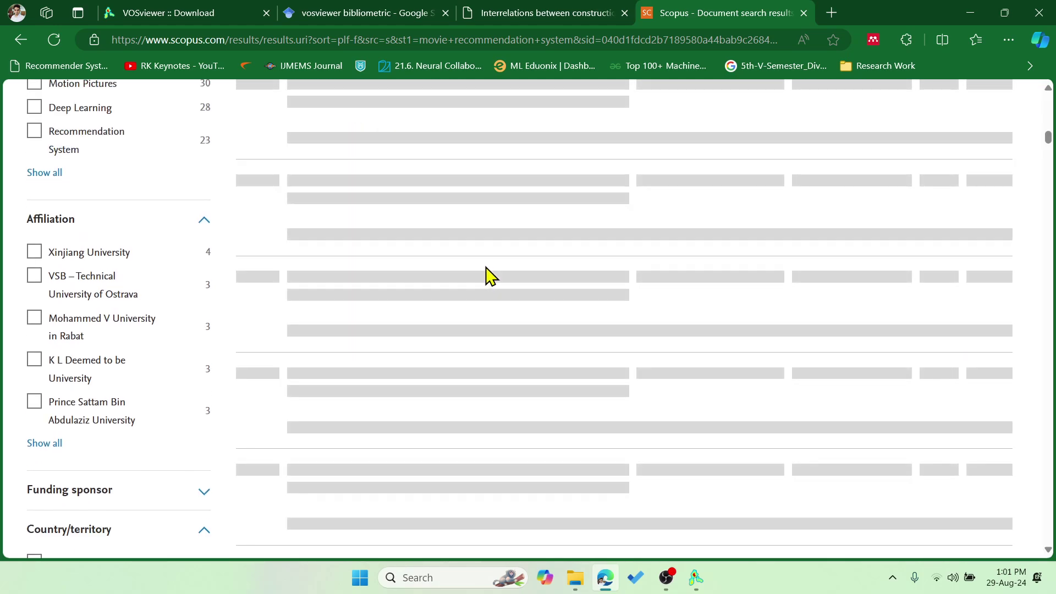
- Select all documents and bring up the export file-type choices
{"action": "scroll", "coordinate": [406, 337], "scroll_direction": "down", "scroll_amount": 20}
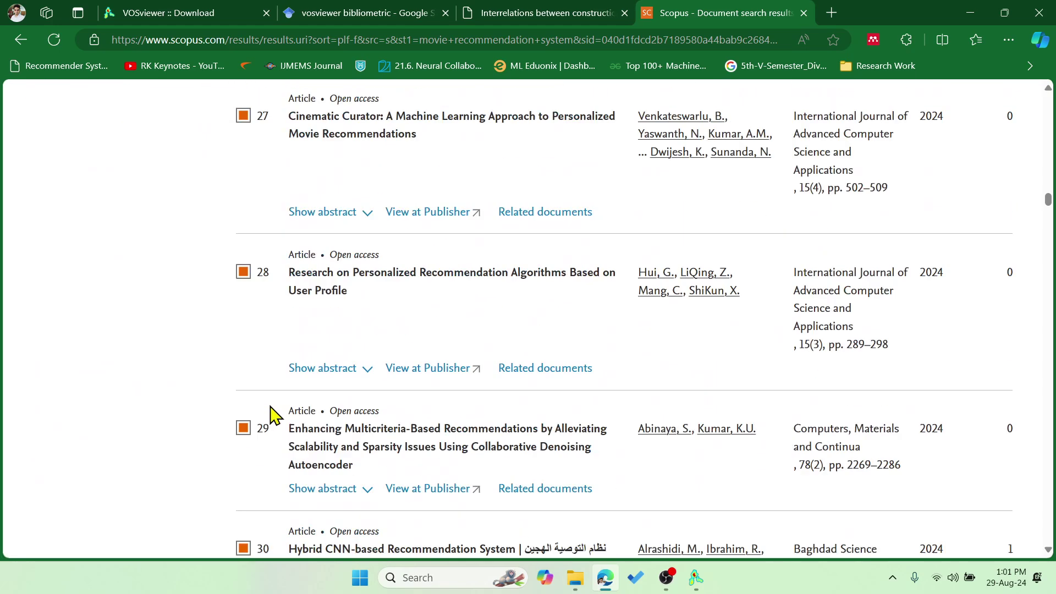
{"action": "scroll", "coordinate": [278, 410], "scroll_direction": "down", "scroll_amount": 15}
{"action": "left_click_drag", "start_coordinate": [1047, 228], "coordinate": [1049, 91]}
{"action": "left_click", "coordinate": [243, 451]}
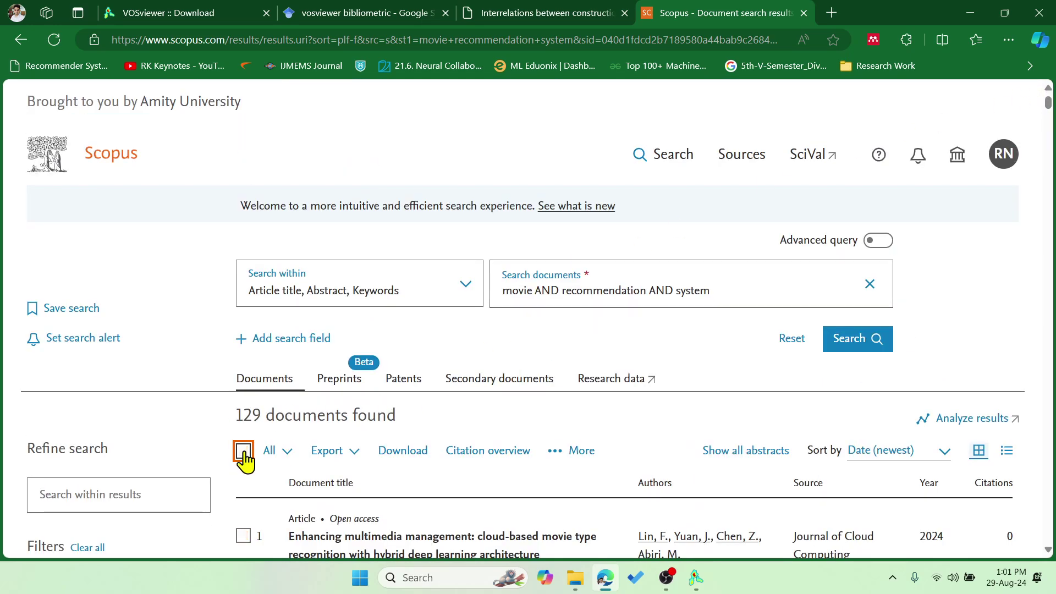
{"action": "left_click", "coordinate": [328, 452]}
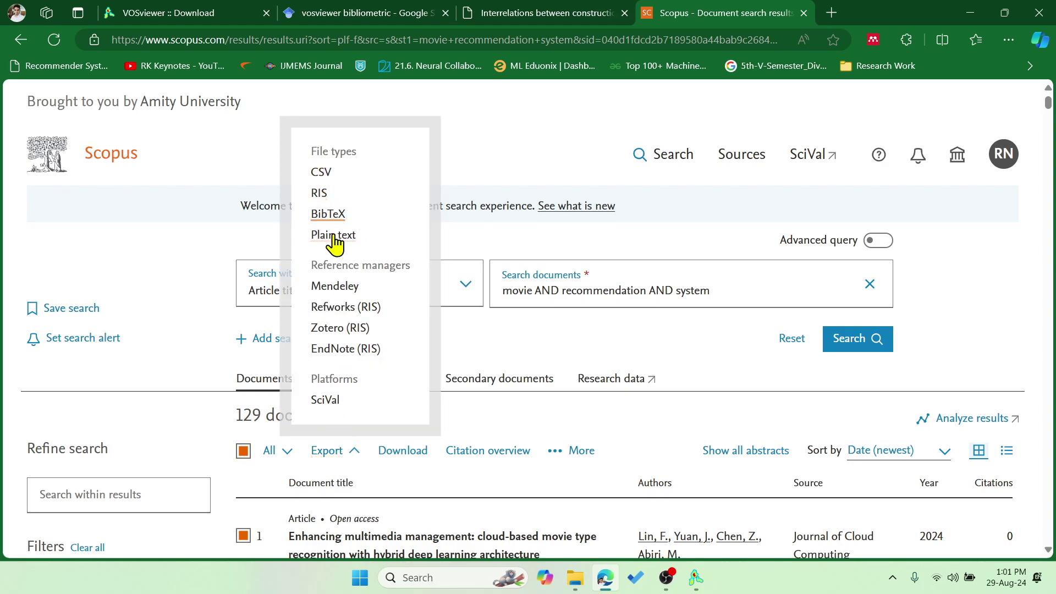
- Export as CSV with bibliographical, abstract & keywords, funding and other information, then open scopus (4).csv
{"action": "left_click", "coordinate": [321, 173]}
{"action": "left_click", "coordinate": [317, 213]}
{"action": "left_click", "coordinate": [495, 213]}
{"action": "left_click", "coordinate": [625, 213]}
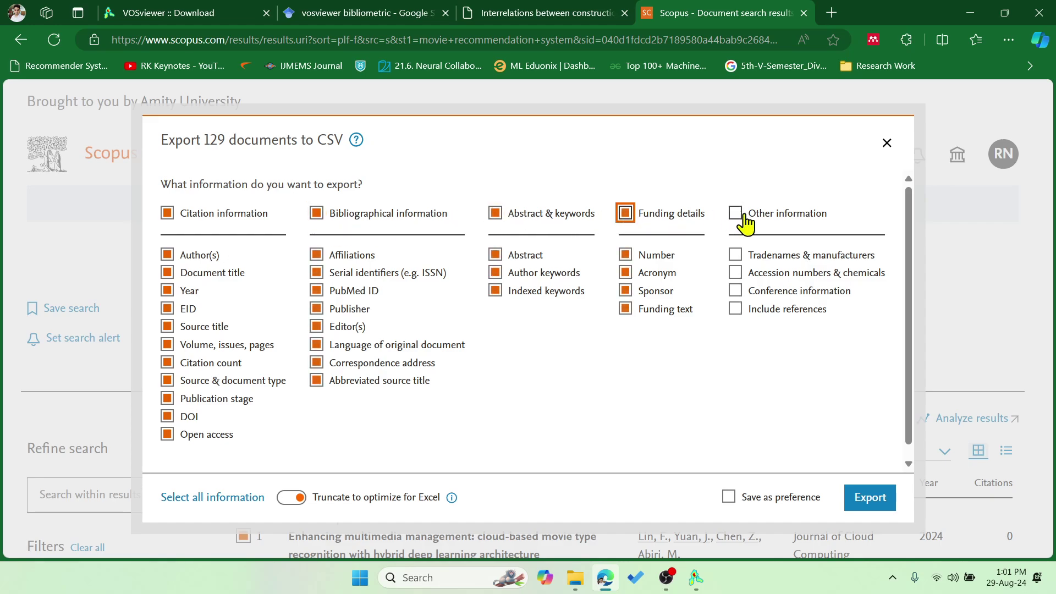
{"action": "left_click", "coordinate": [736, 214]}
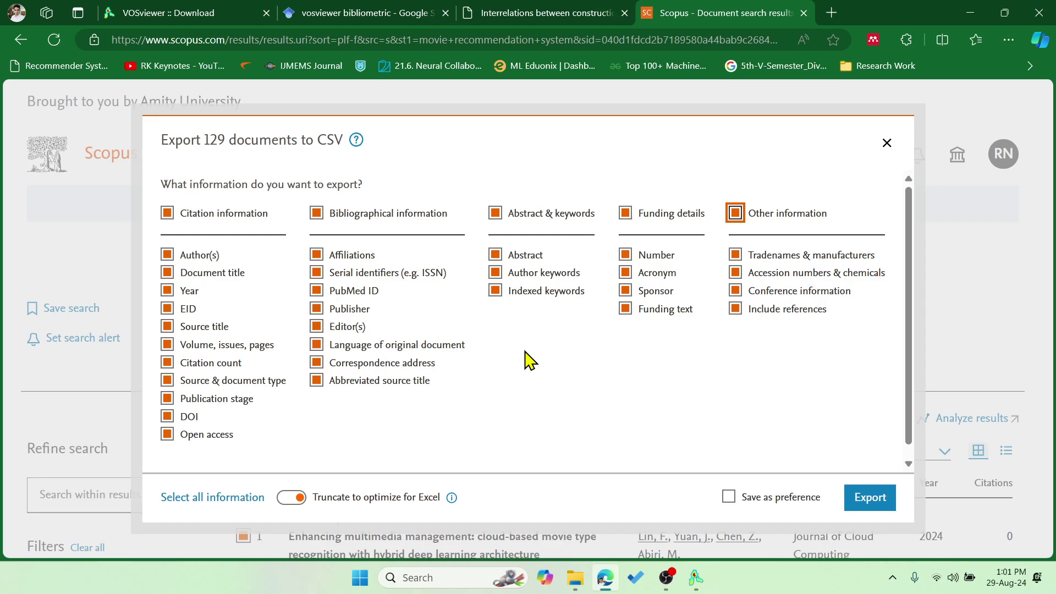
{"action": "left_click", "coordinate": [868, 503]}
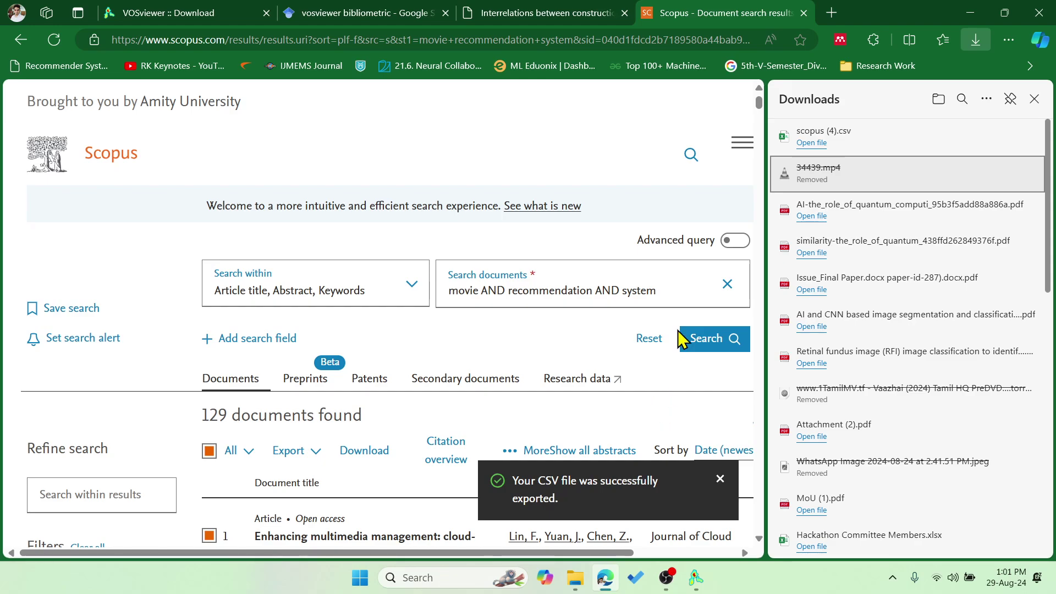
{"action": "left_click", "coordinate": [811, 144]}
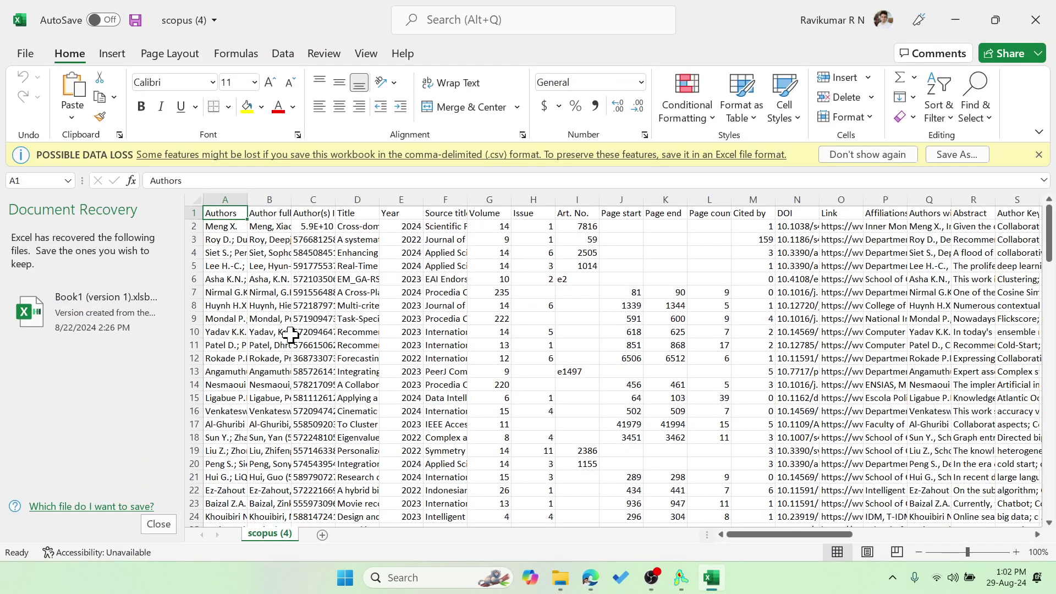
- Dismiss Excel's Document Recovery, inspect the scopus (4).csv records and keyword columns, then close the workbook
{"action": "left_click", "coordinate": [159, 524]}
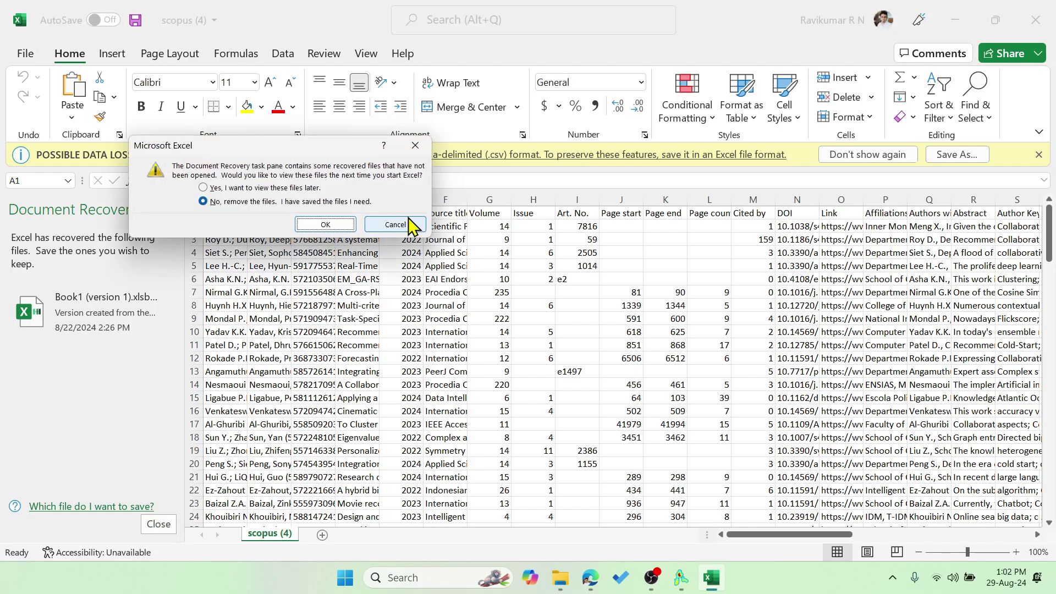
{"action": "left_click", "coordinate": [325, 224]}
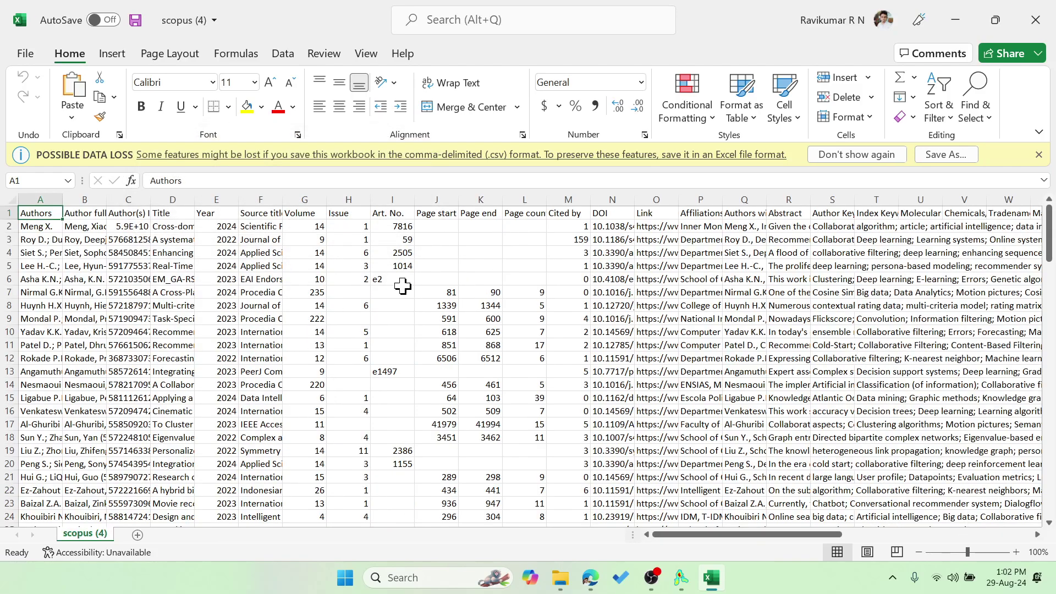
{"action": "left_click_drag", "start_coordinate": [259, 255], "coordinate": [792, 255]}
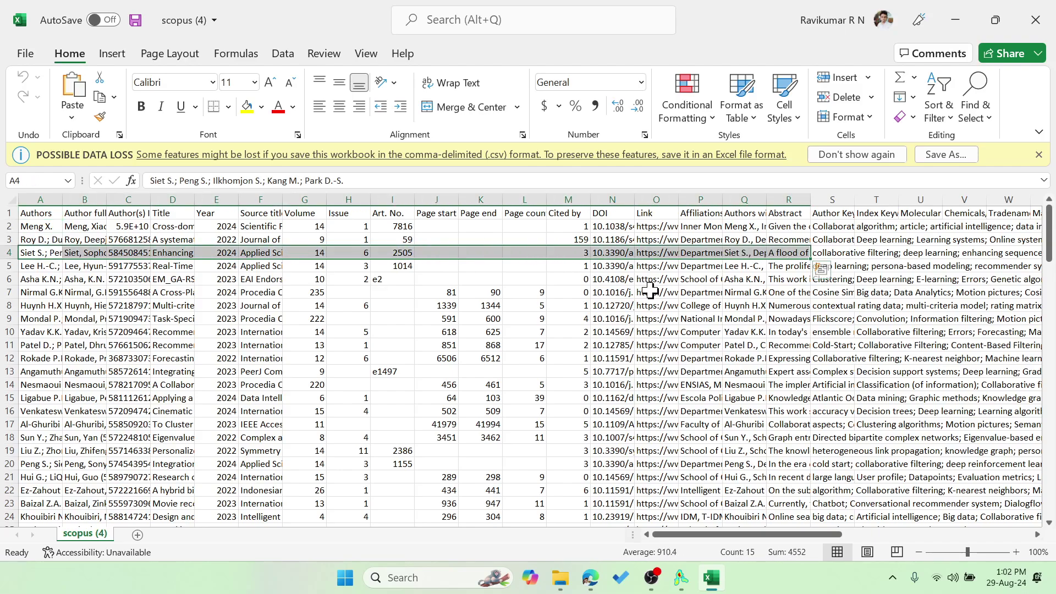
{"action": "left_click", "coordinate": [847, 334]}
{"action": "left_click_drag", "start_coordinate": [962, 299], "coordinate": [984, 302]}
{"action": "left_click", "coordinate": [866, 346]}
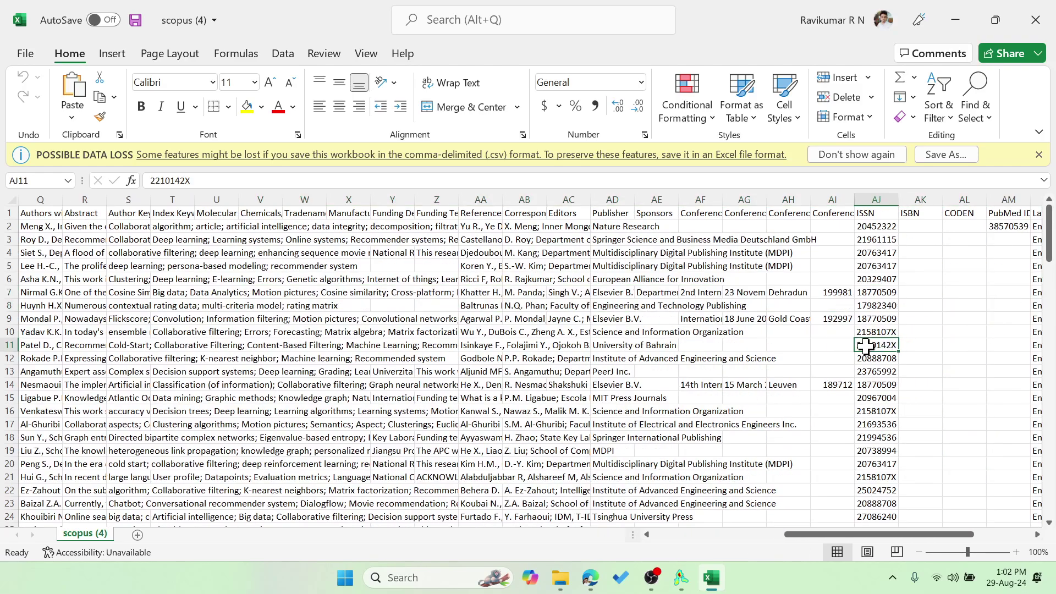
{"action": "left_click_drag", "start_coordinate": [478, 322], "coordinate": [1051, 336]}
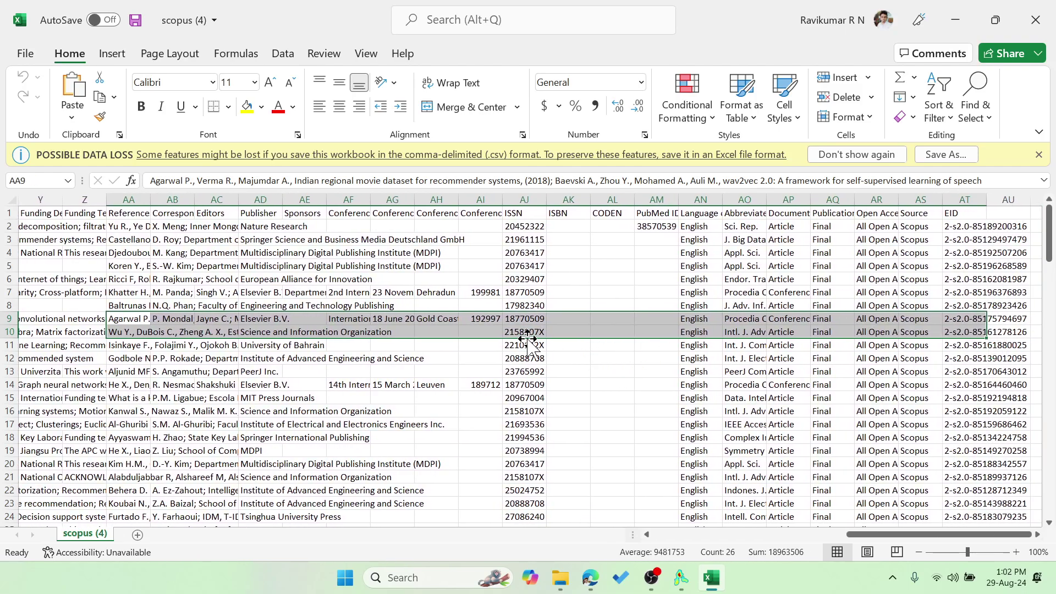
{"action": "left_click", "coordinate": [1030, 17]}
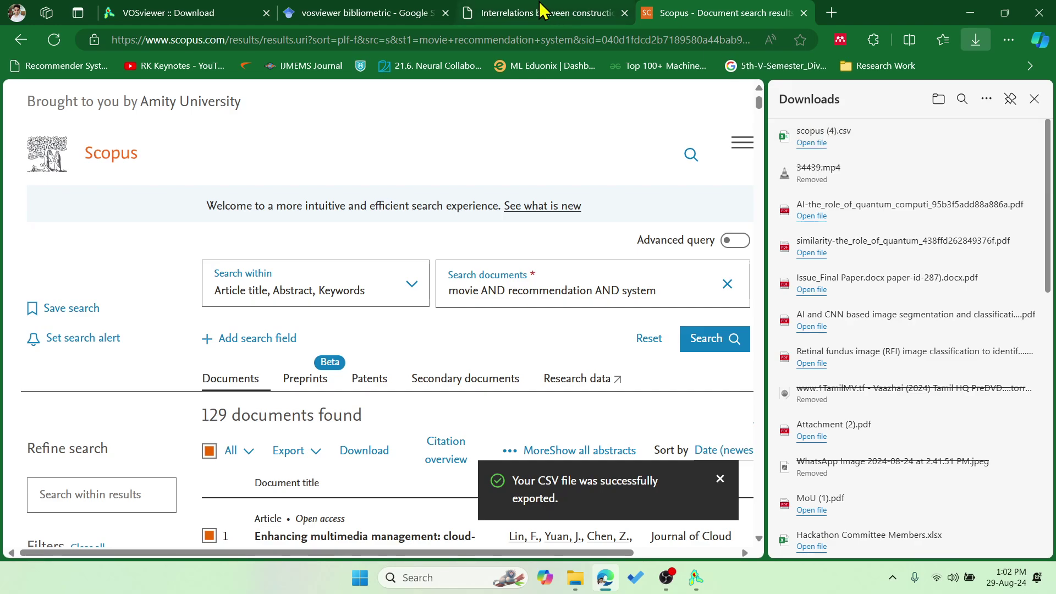
- Back in VOSviewer's Create Map wizard, choose reading bibliographic database files from Scopus
{"action": "left_click", "coordinate": [695, 577]}
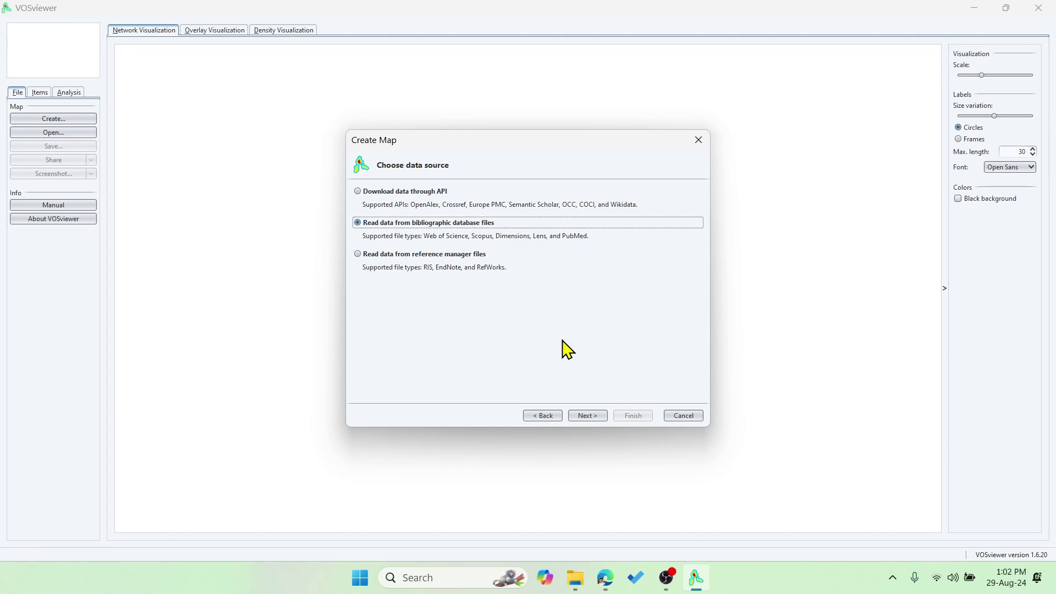
{"action": "left_click", "coordinate": [587, 417]}
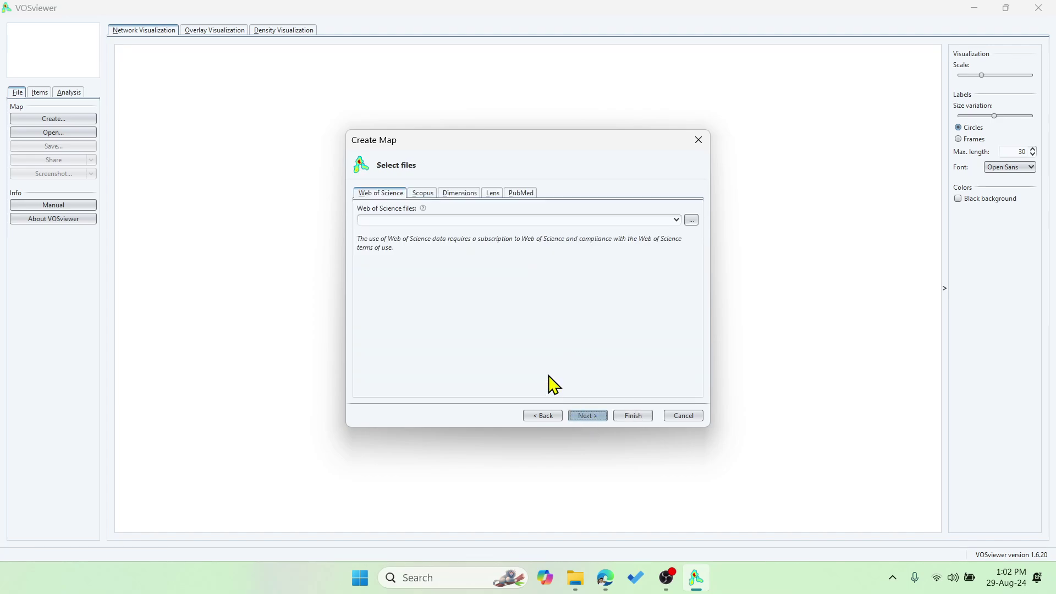
{"action": "left_click", "coordinate": [425, 199]}
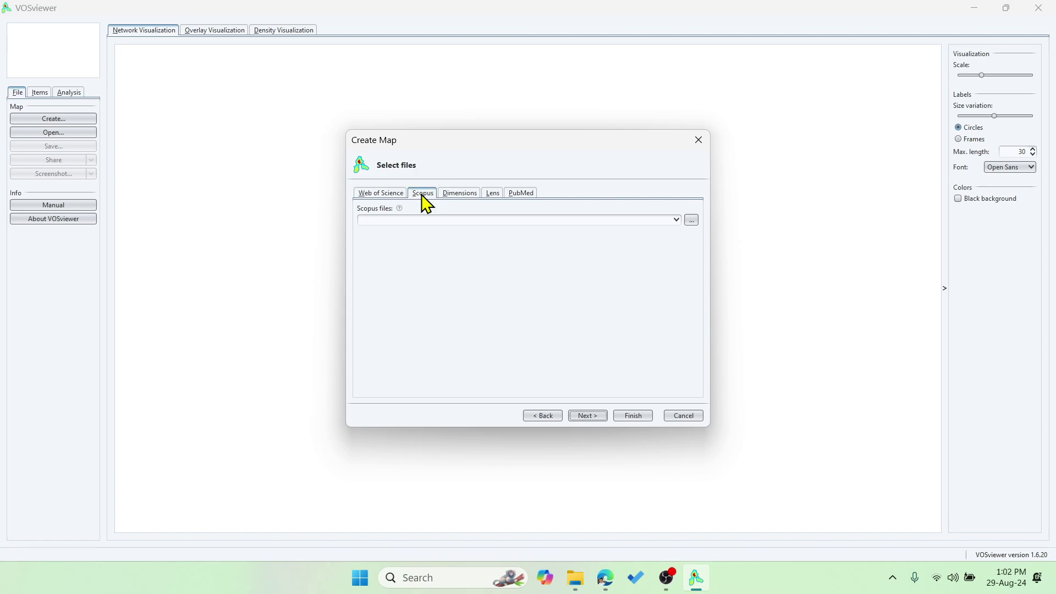
- Select scopus (4).csv from the Downloads folder as the Scopus data file and continue
{"action": "left_click", "coordinate": [691, 220]}
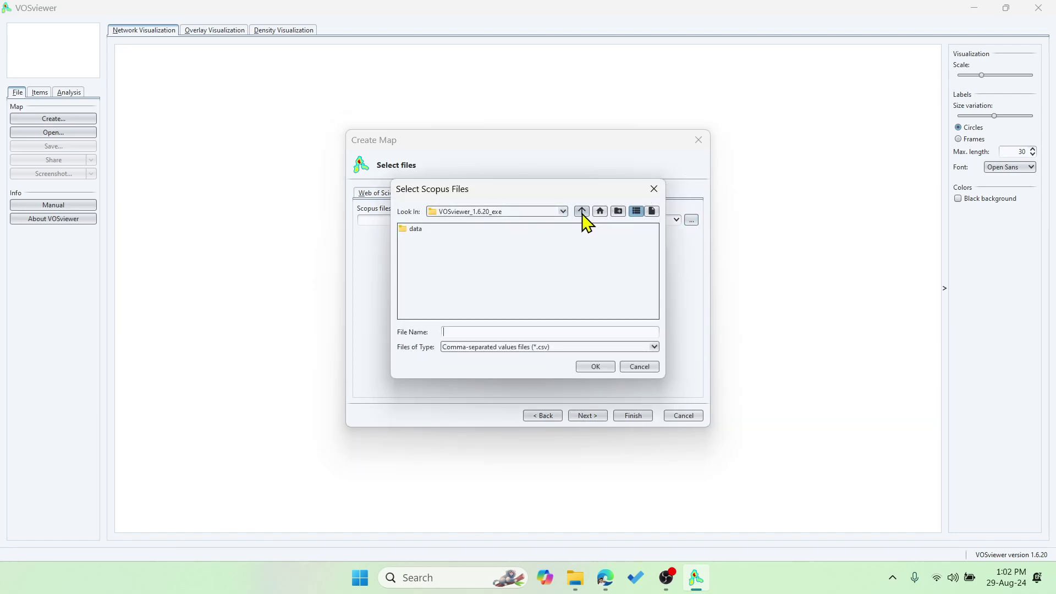
{"action": "left_click", "coordinate": [602, 213]}
{"action": "left_click", "coordinate": [424, 269]}
{"action": "double_click", "coordinate": [424, 269]}
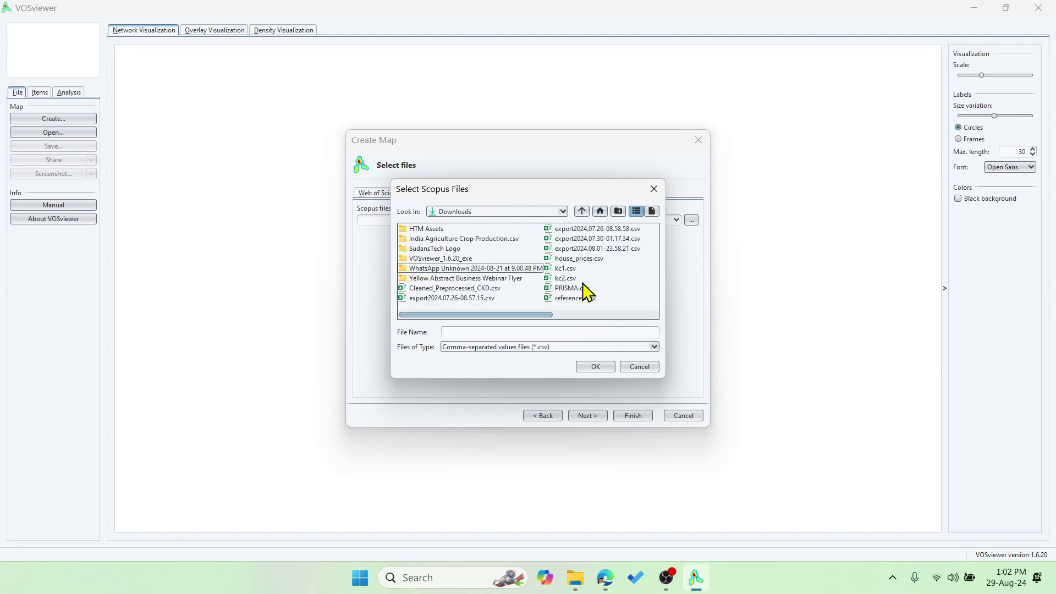
{"action": "left_click", "coordinate": [565, 279]}
{"action": "key", "text": "s"}
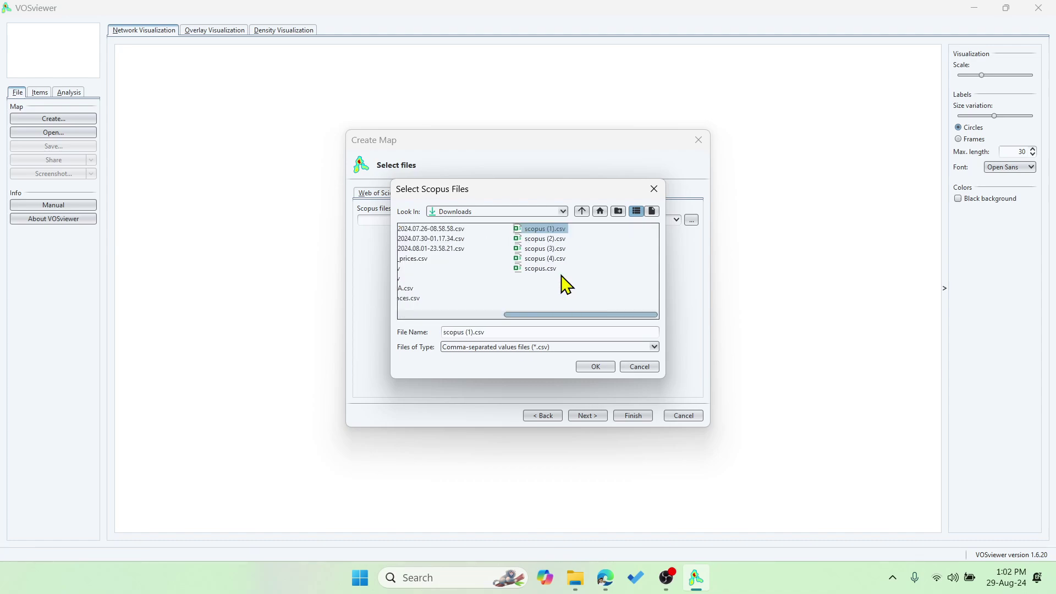
{"action": "left_click", "coordinate": [548, 260]}
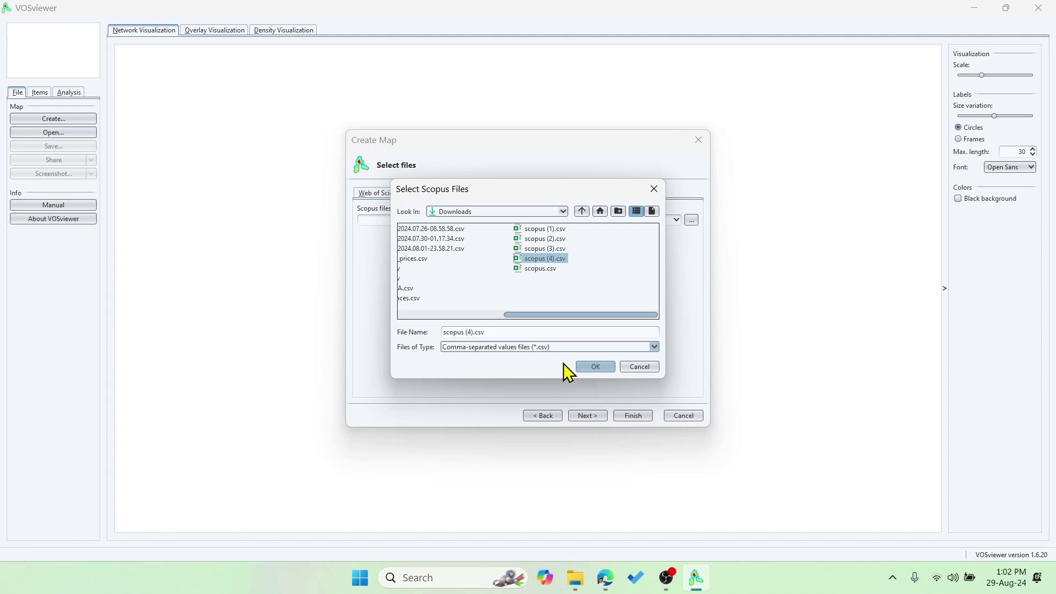
{"action": "left_click", "coordinate": [594, 367]}
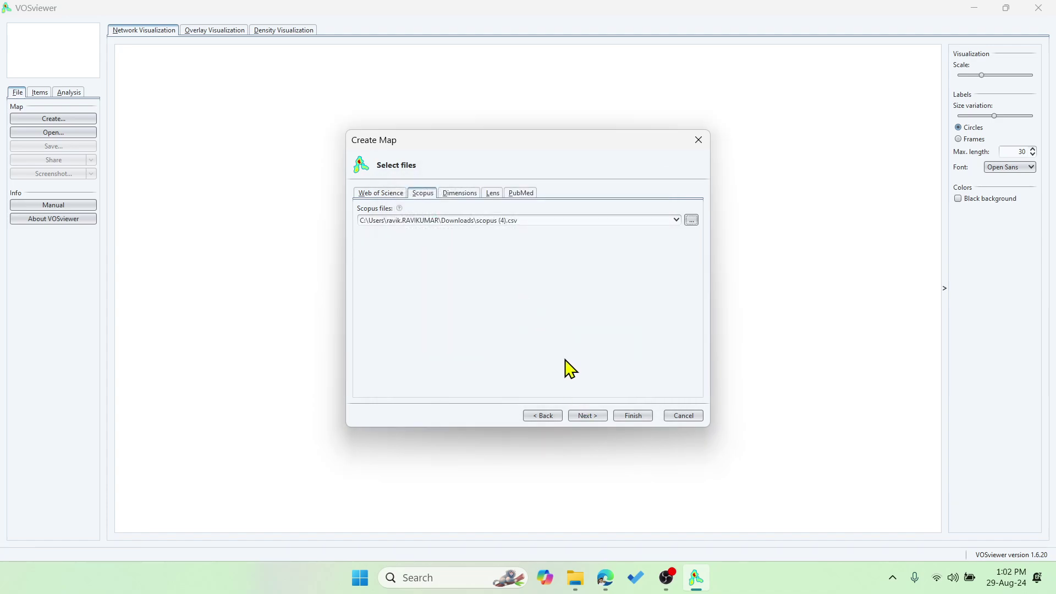
{"action": "left_click", "coordinate": [584, 413]}
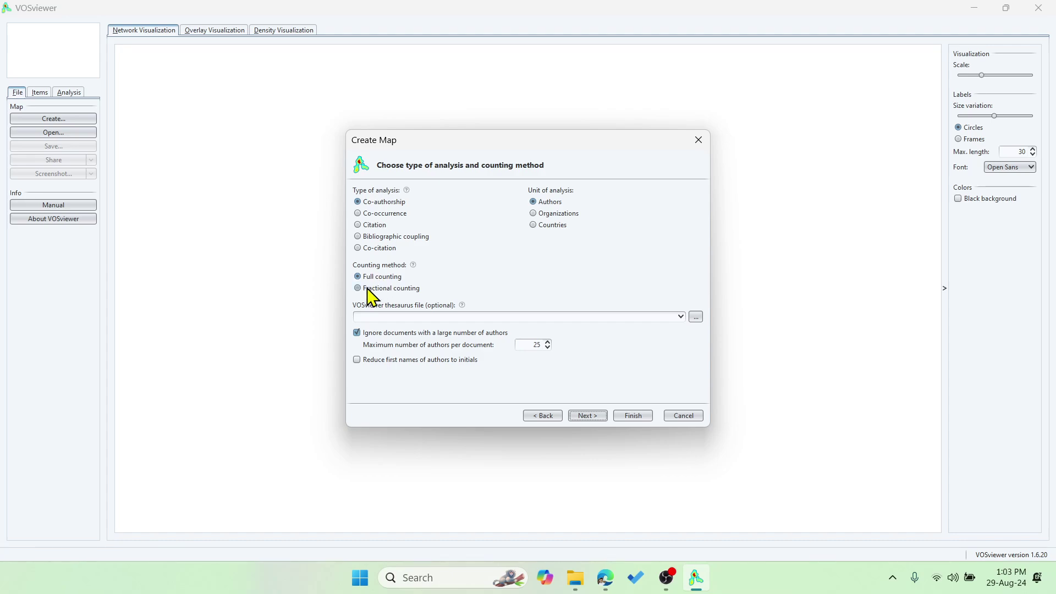
- Untick 'Ignore documents with a large number of authors' for full-counting author co-authorship, then continue
{"action": "left_click", "coordinate": [357, 333]}
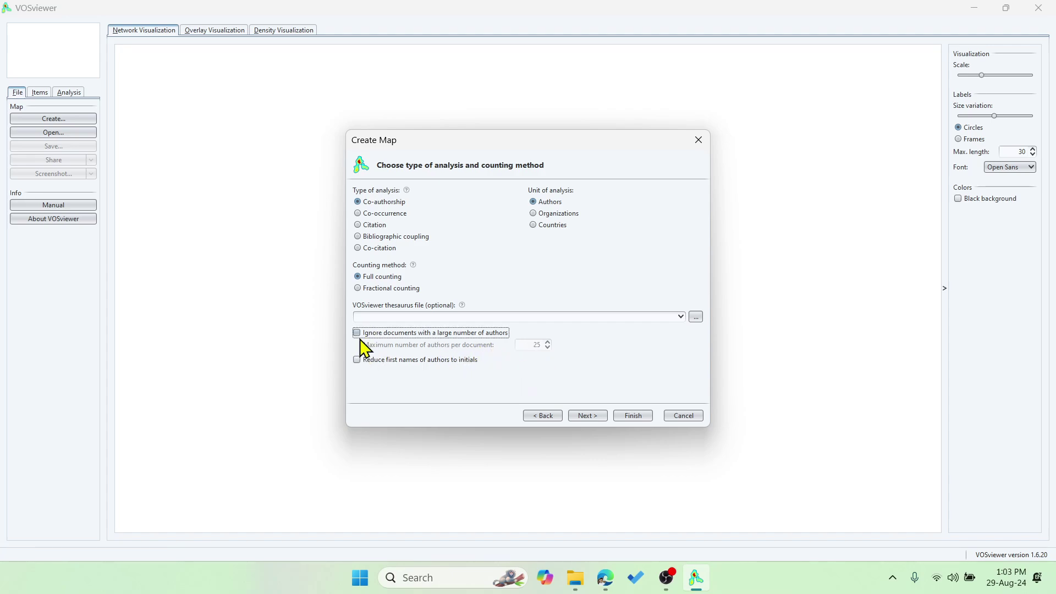
{"action": "left_click", "coordinate": [586, 416]}
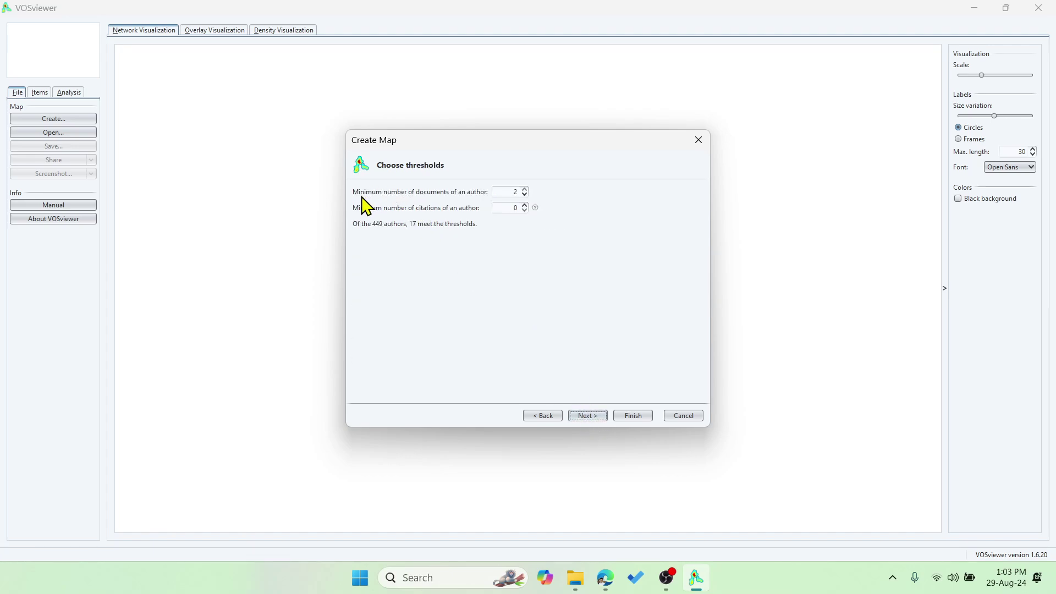
- Set minimum documents per author to 1, keep all 449 authors, finish, and keep the largest connected set
{"action": "left_click", "coordinate": [525, 194]}
{"action": "left_click", "coordinate": [590, 415]}
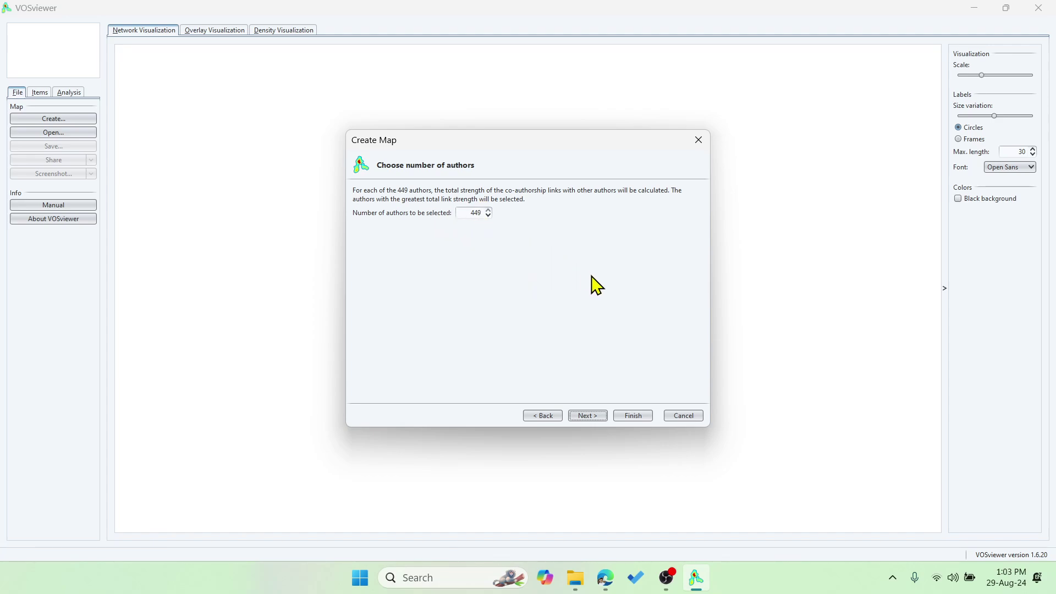
{"action": "left_click", "coordinate": [590, 418]}
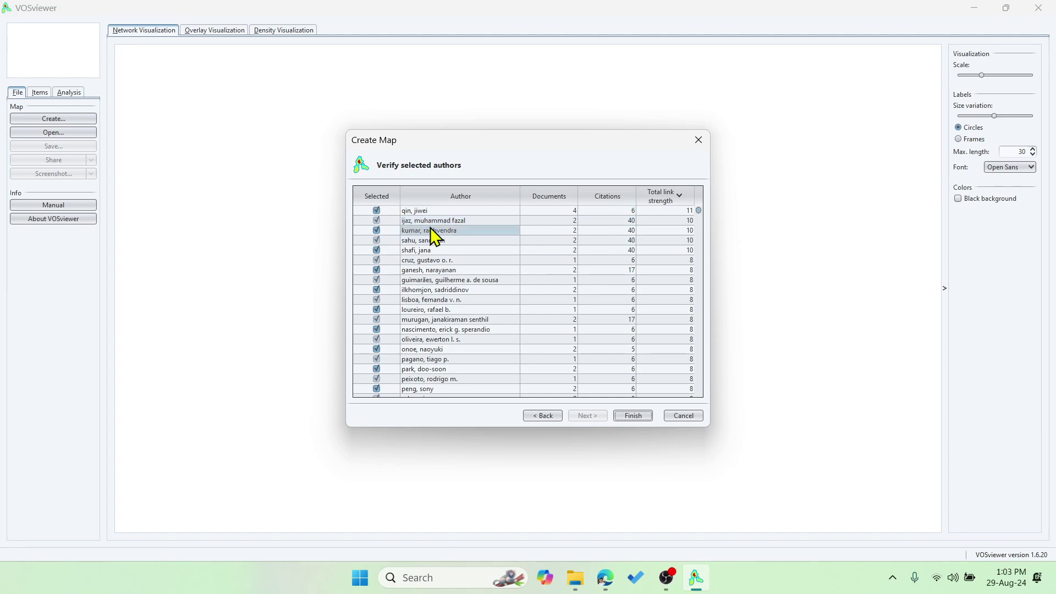
{"action": "scroll", "coordinate": [671, 275], "scroll_direction": "down", "scroll_amount": 10}
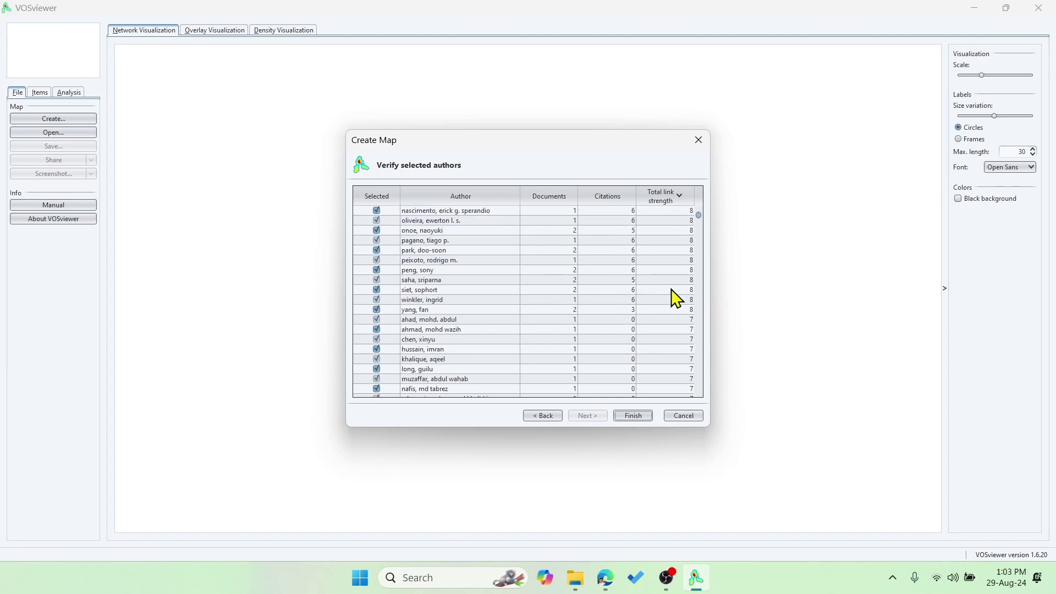
{"action": "left_click", "coordinate": [632, 415]}
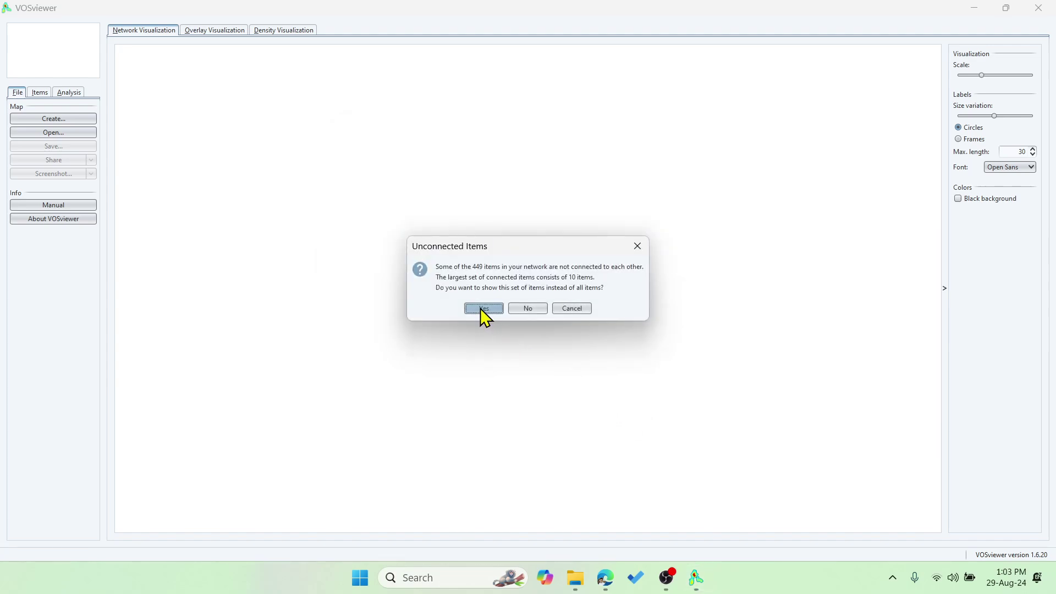
{"action": "left_click", "coordinate": [482, 309]}
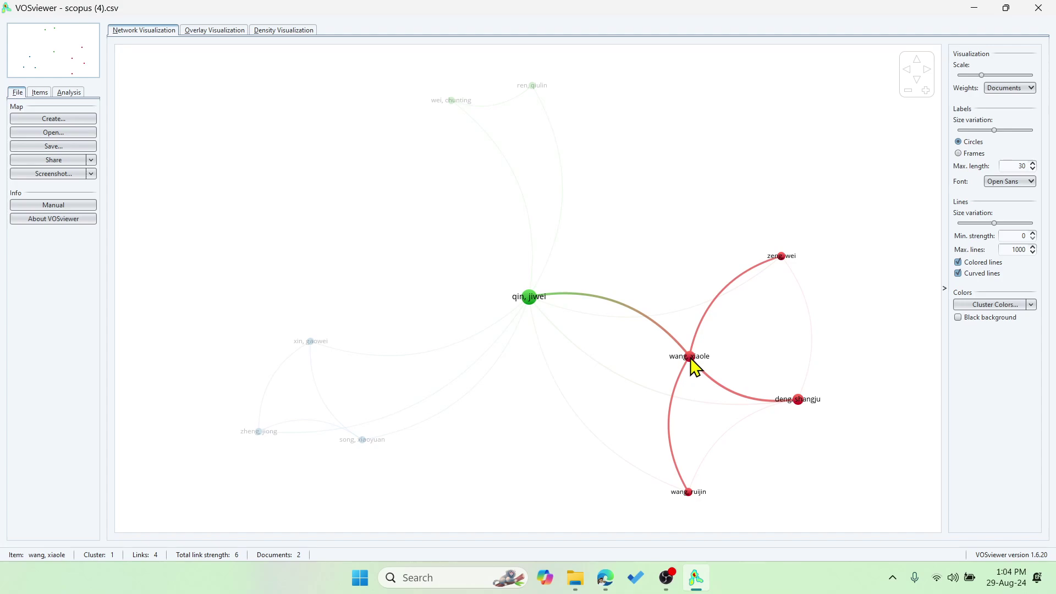
- Compare the 10-author map's overlay, density and network views, settling on Density Visualization
{"action": "left_click", "coordinate": [209, 32]}
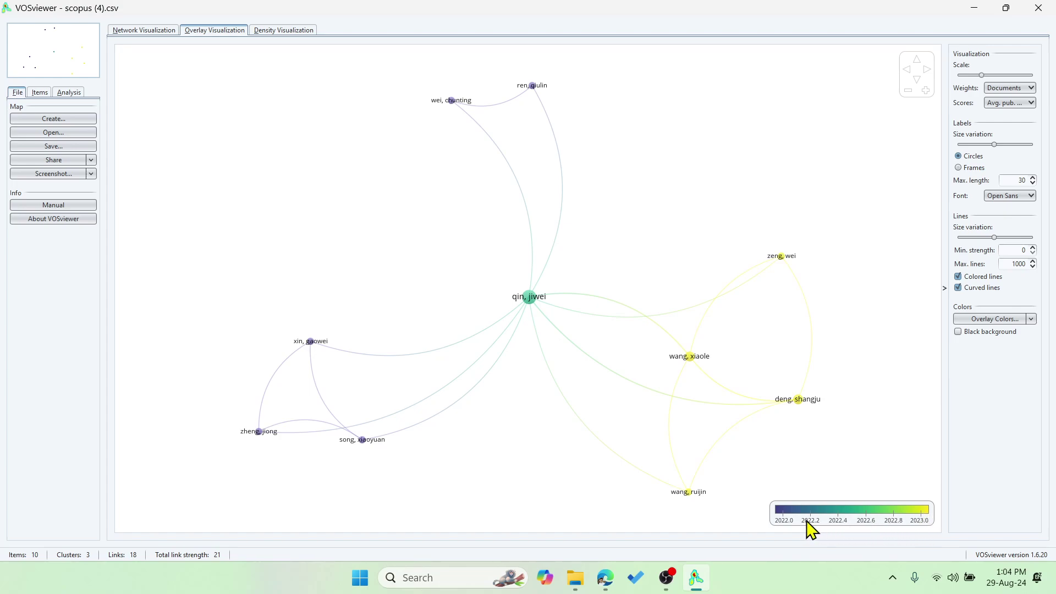
{"action": "left_click", "coordinate": [275, 32]}
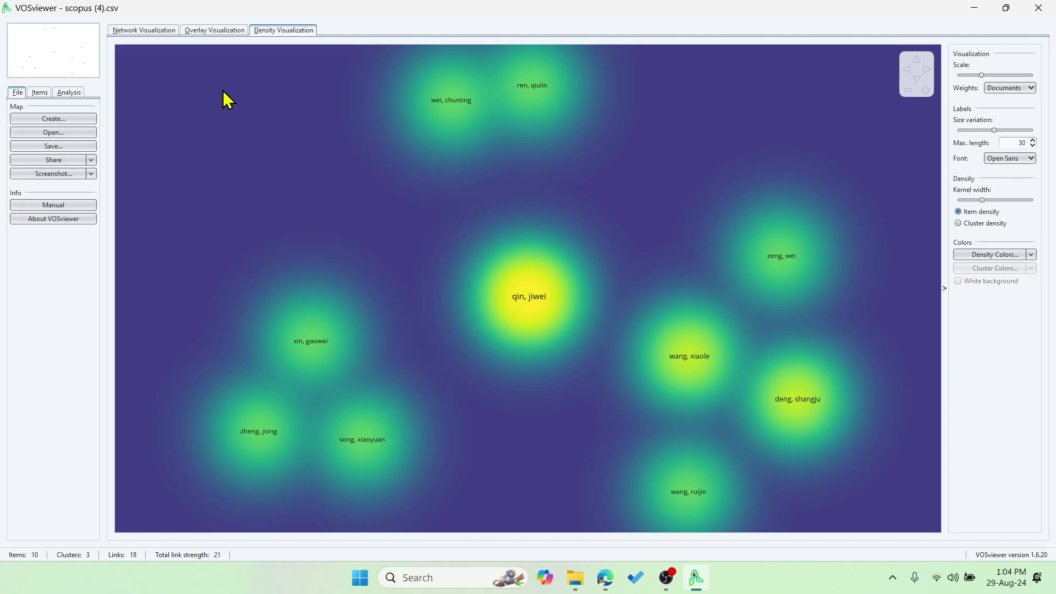
{"action": "left_click", "coordinate": [135, 30]}
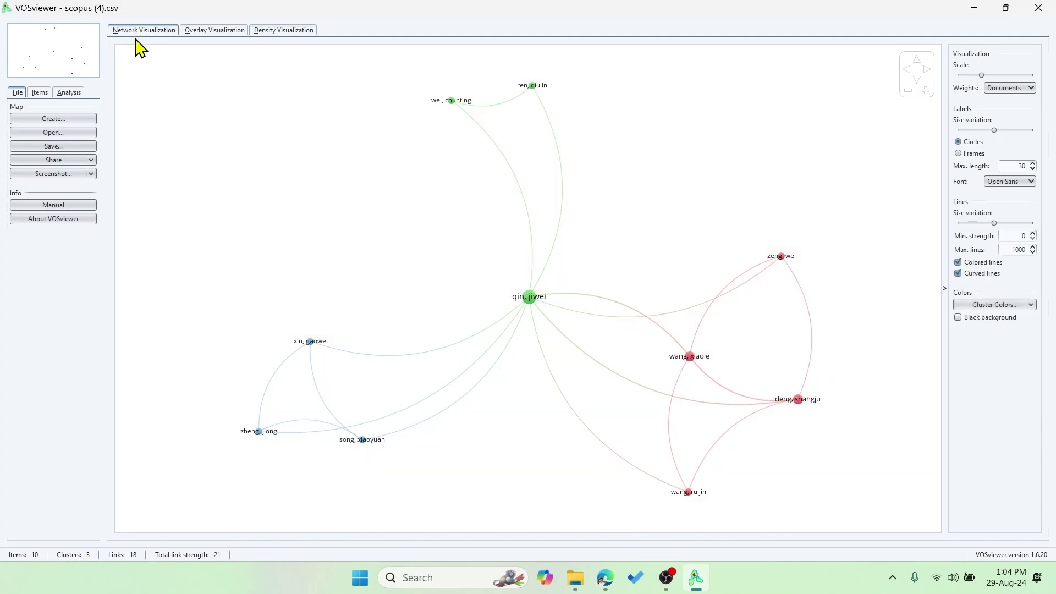
{"action": "left_click", "coordinate": [54, 119]}
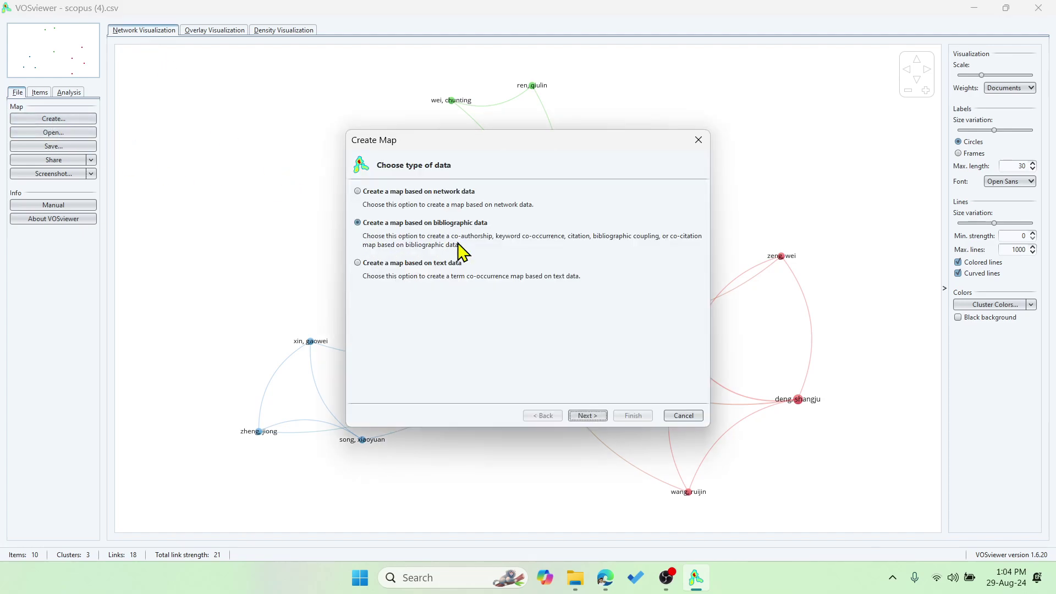
{"action": "left_click", "coordinate": [698, 139]}
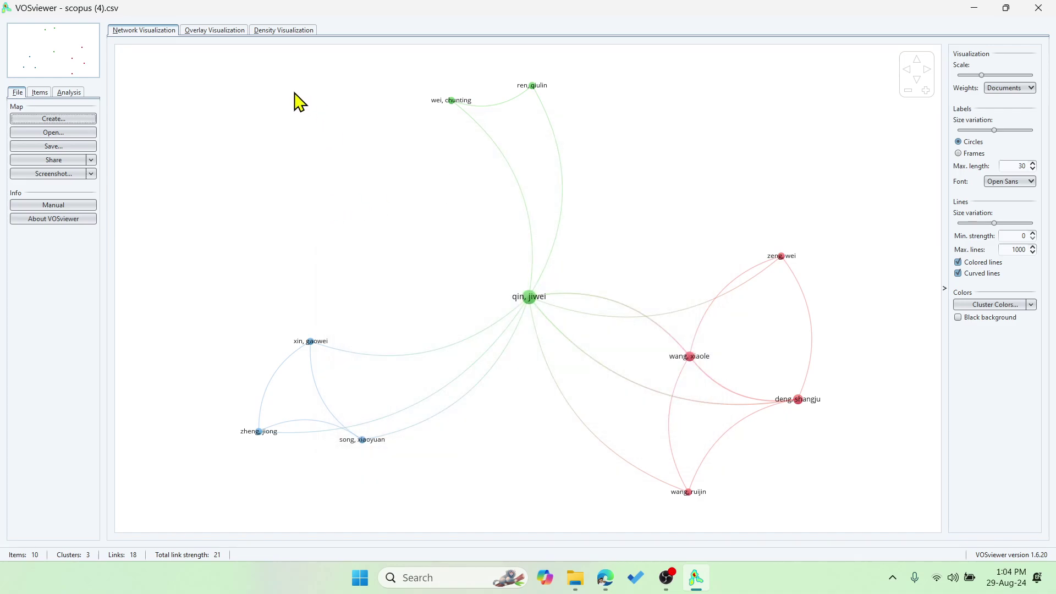
{"action": "left_click", "coordinate": [271, 31]}
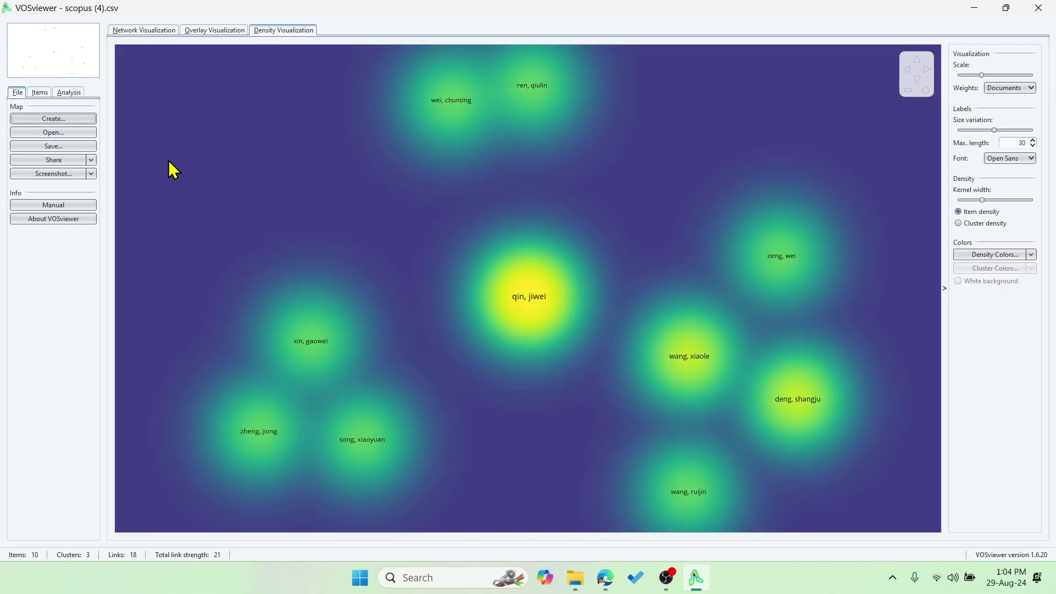
- Save a screenshot of the density map as demo1 on the Desktop
{"action": "left_click", "coordinate": [38, 173]}
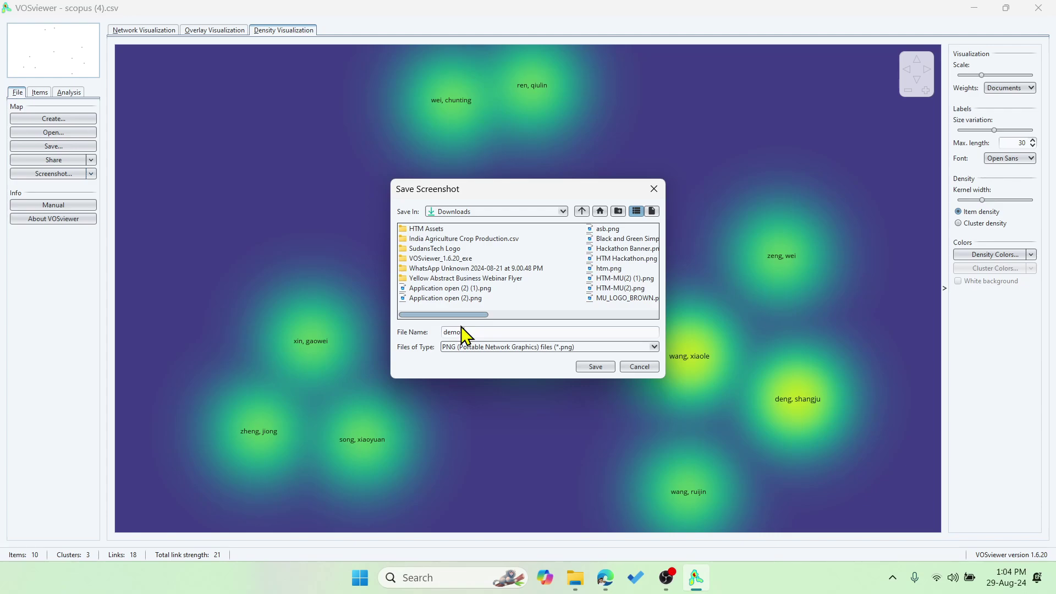
{"action": "left_click", "coordinate": [562, 213]}
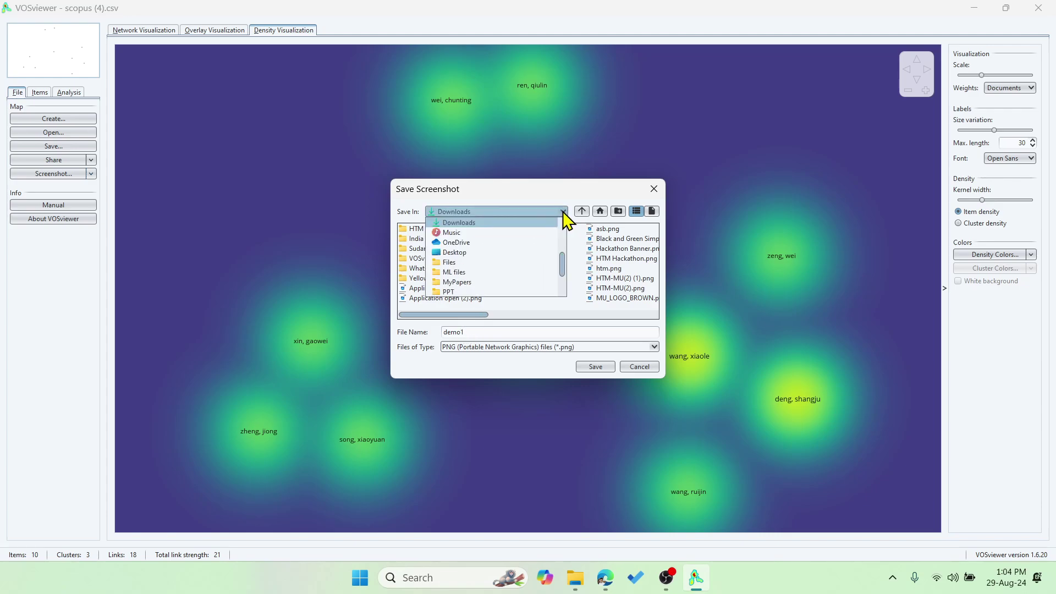
{"action": "left_click", "coordinate": [462, 252]}
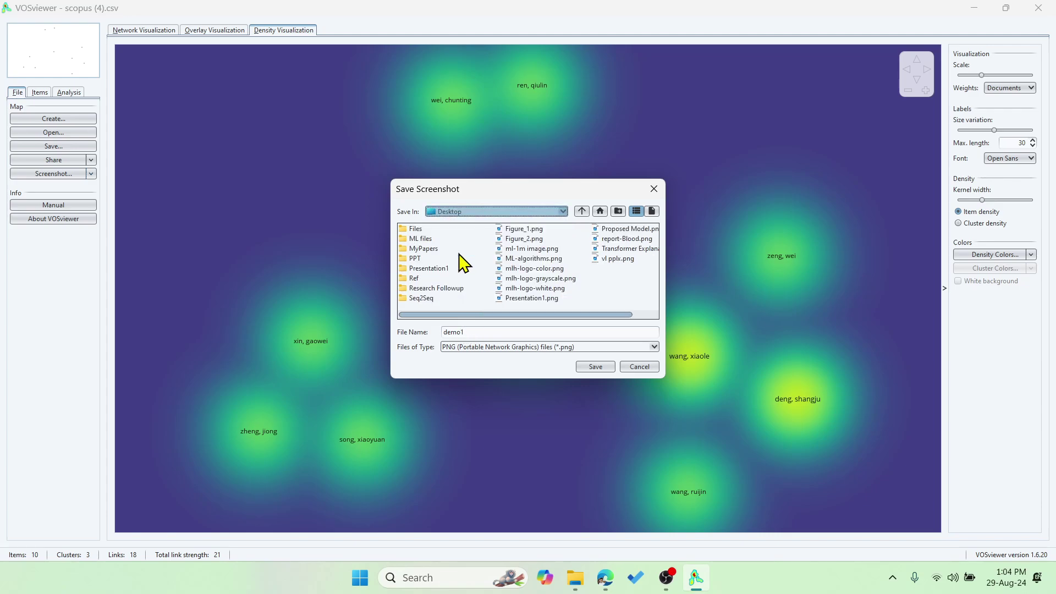
{"action": "left_click", "coordinate": [584, 368]}
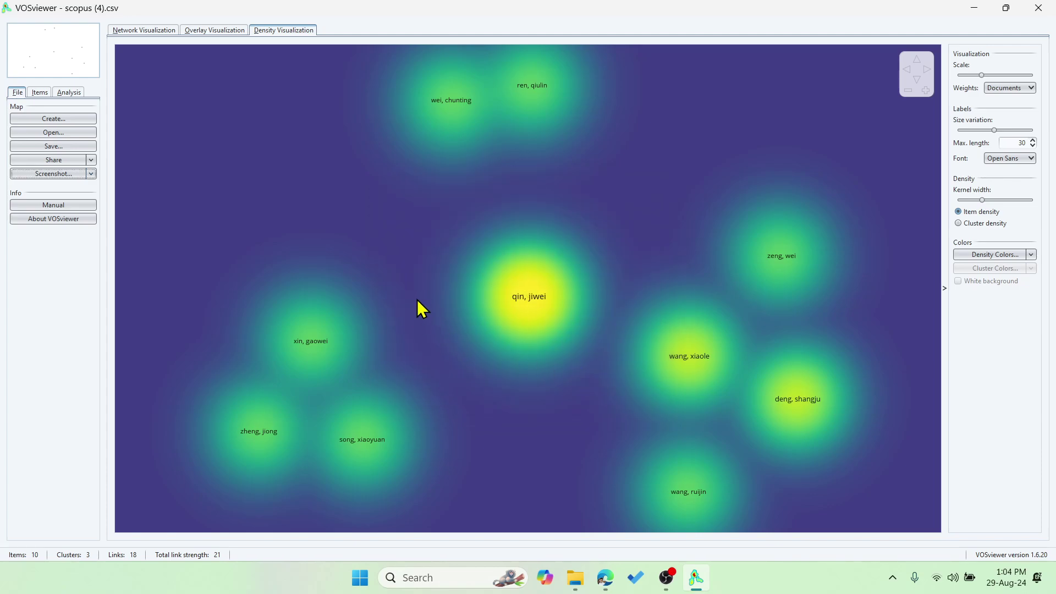
- Check demo1.png on the Desktop, then return to VOSviewer and cancel the Save Screenshot dialog
{"action": "key", "text": "super+d"}
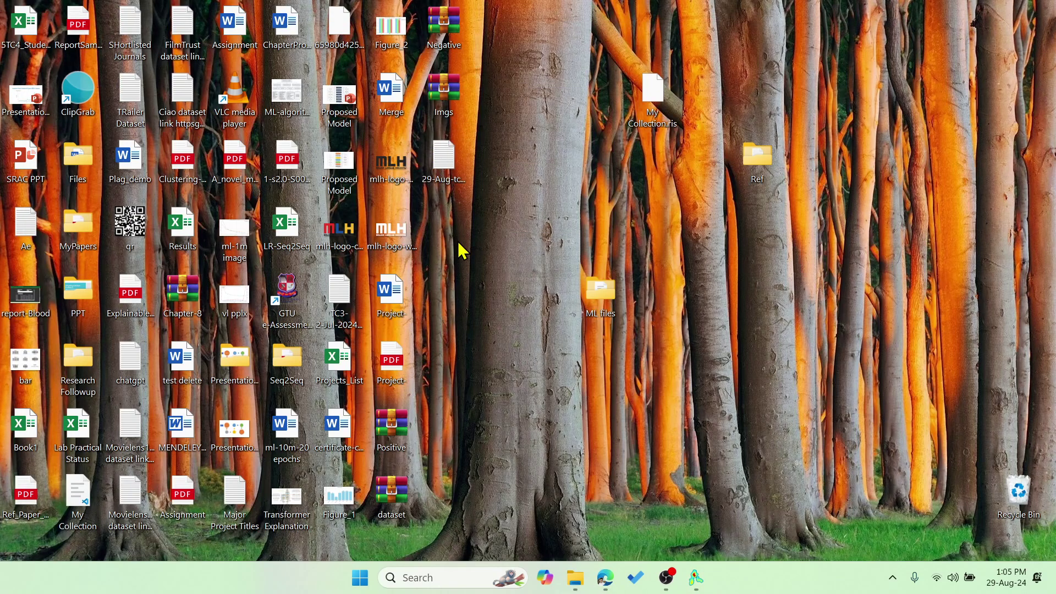
{"action": "double_click", "coordinate": [443, 229]}
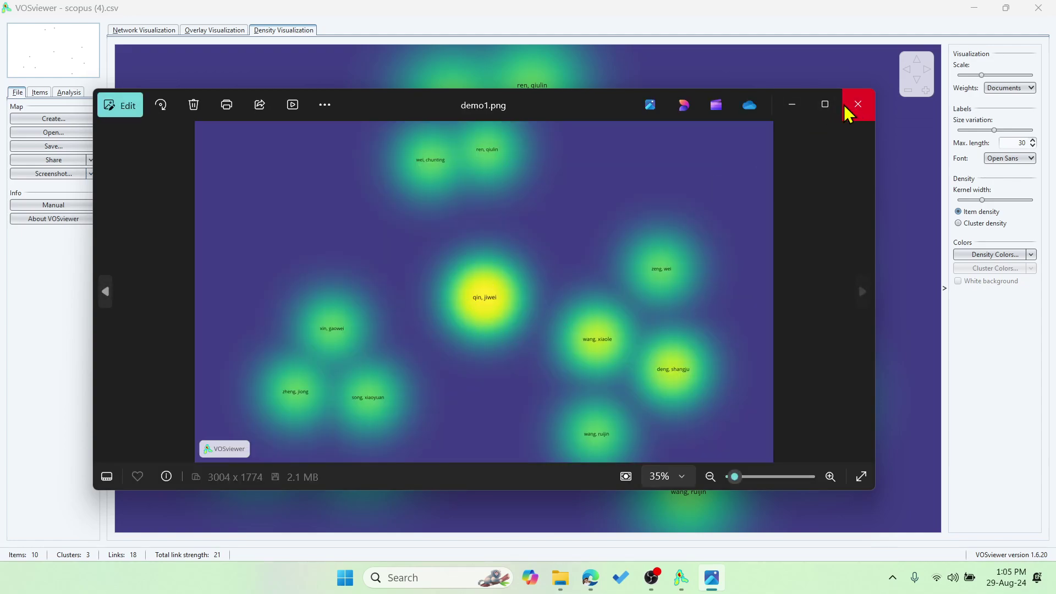
{"action": "left_click", "coordinate": [847, 110]}
{"action": "key", "text": "alt+Tab"}
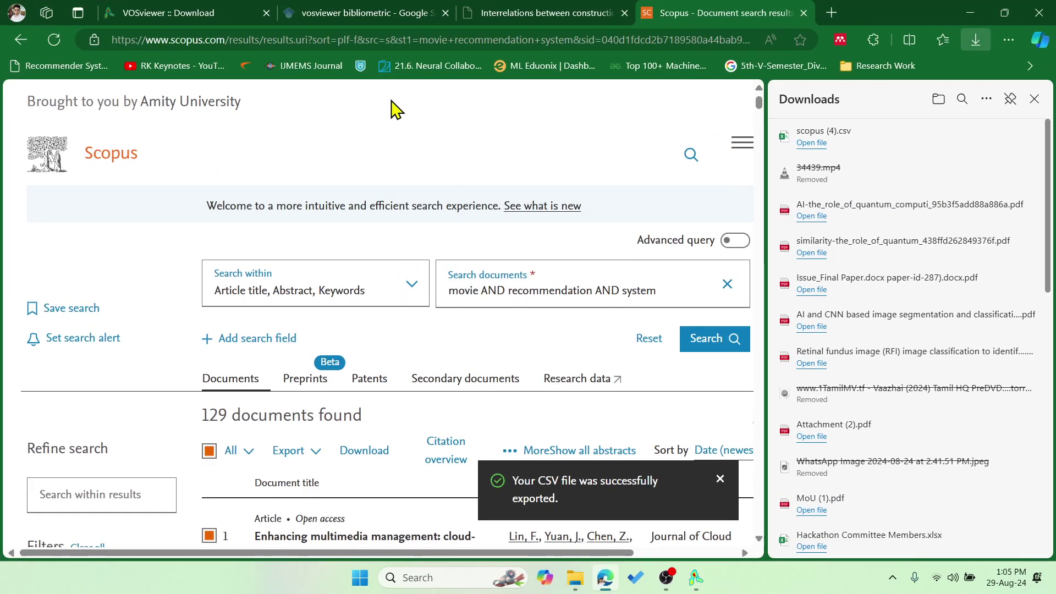
{"action": "left_click", "coordinate": [688, 583]}
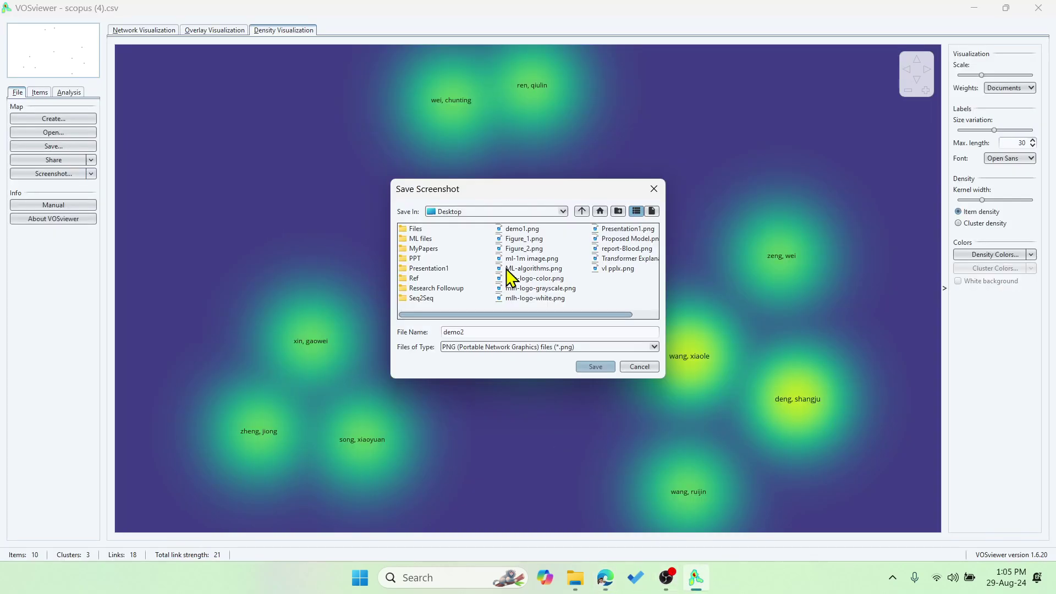
{"action": "left_click", "coordinate": [640, 366]}
- Start a new map from the Scopus file analysing co-authorship by countries, without ignoring many-country documents
{"action": "left_click", "coordinate": [65, 120]}
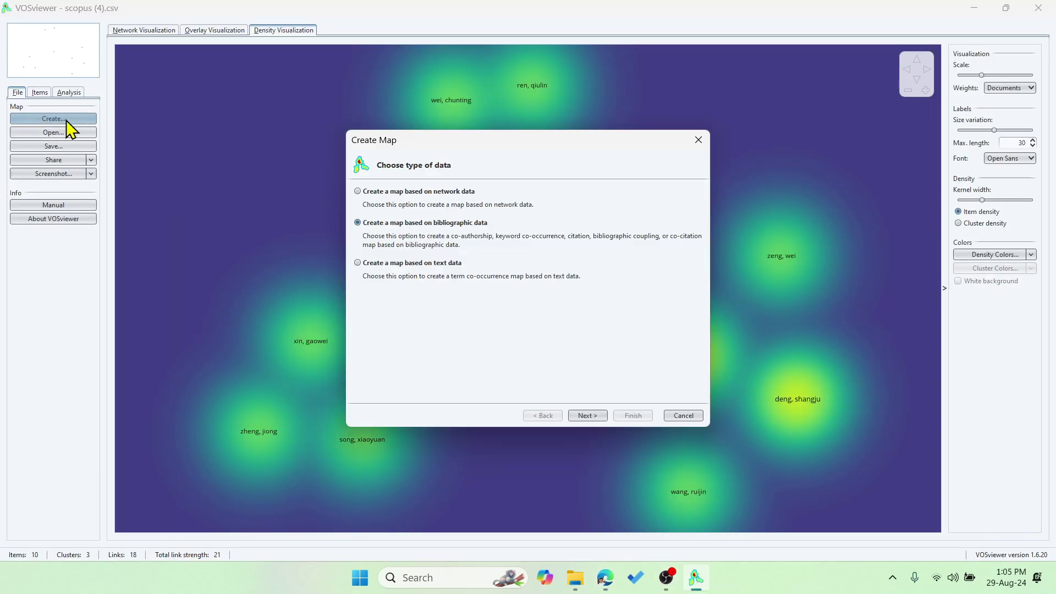
{"action": "left_click", "coordinate": [587, 415]}
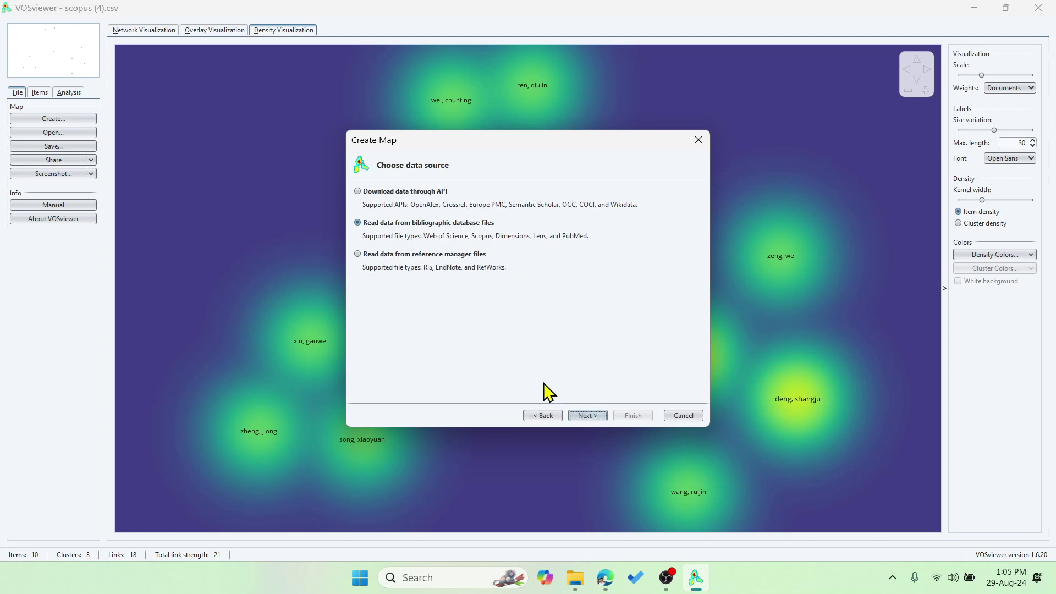
{"action": "left_click", "coordinate": [592, 416]}
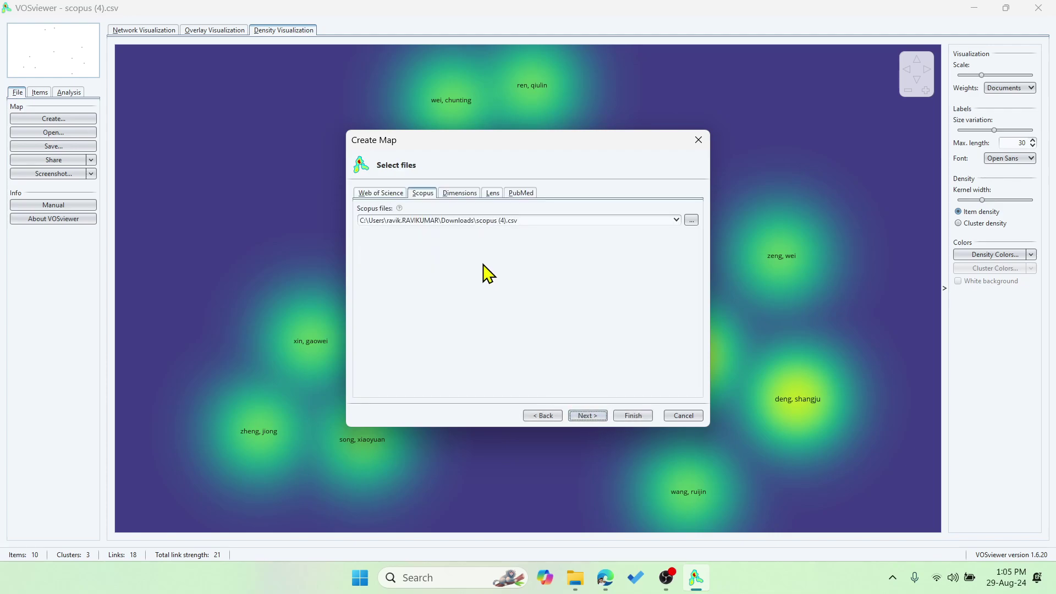
{"action": "left_click", "coordinate": [591, 416]}
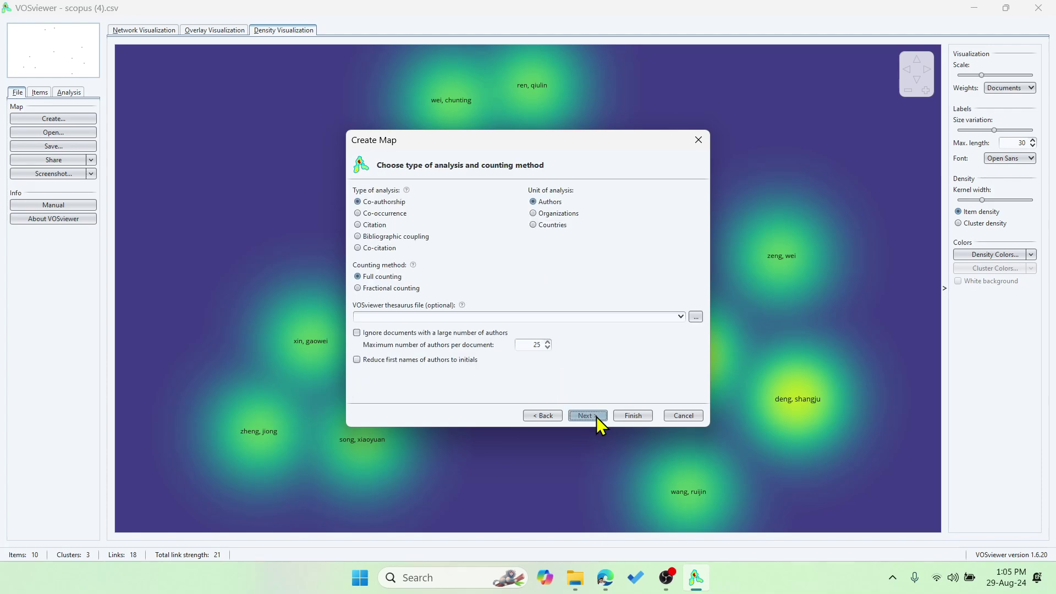
{"action": "left_click", "coordinate": [554, 213]}
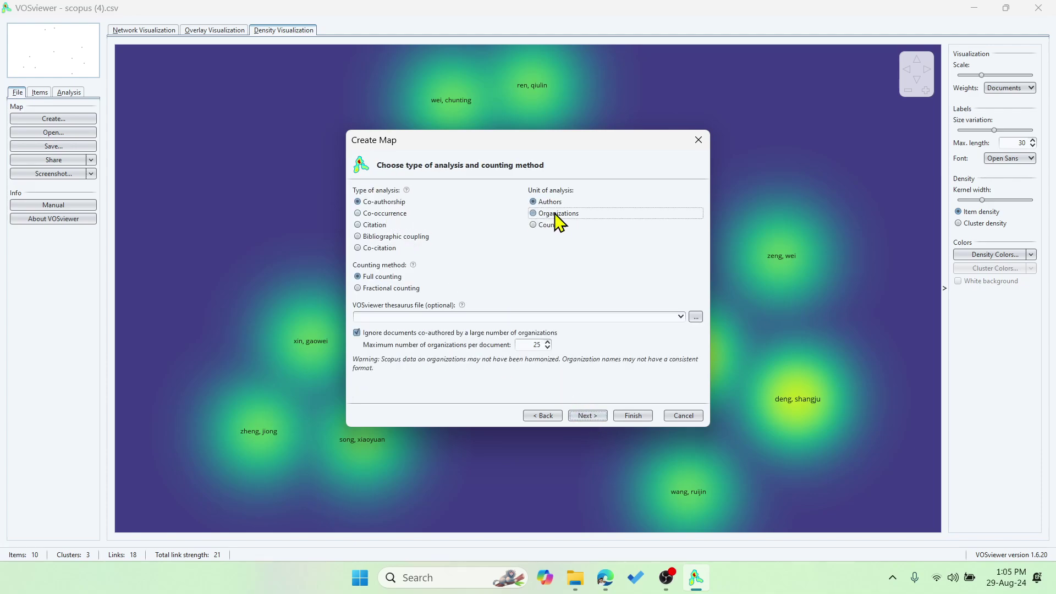
{"action": "left_click", "coordinate": [547, 225]}
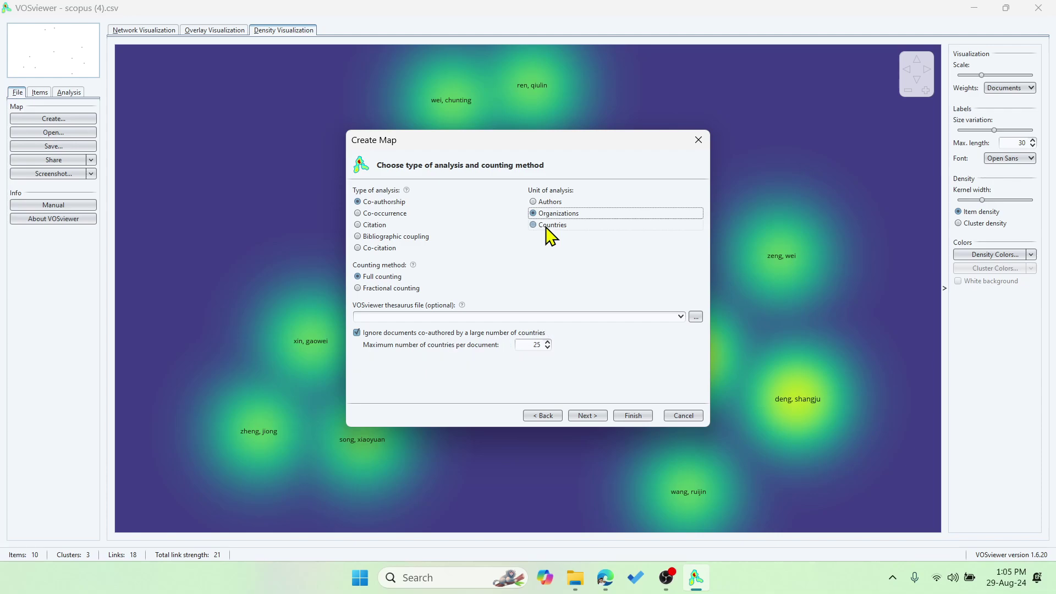
{"action": "left_click", "coordinate": [477, 334]}
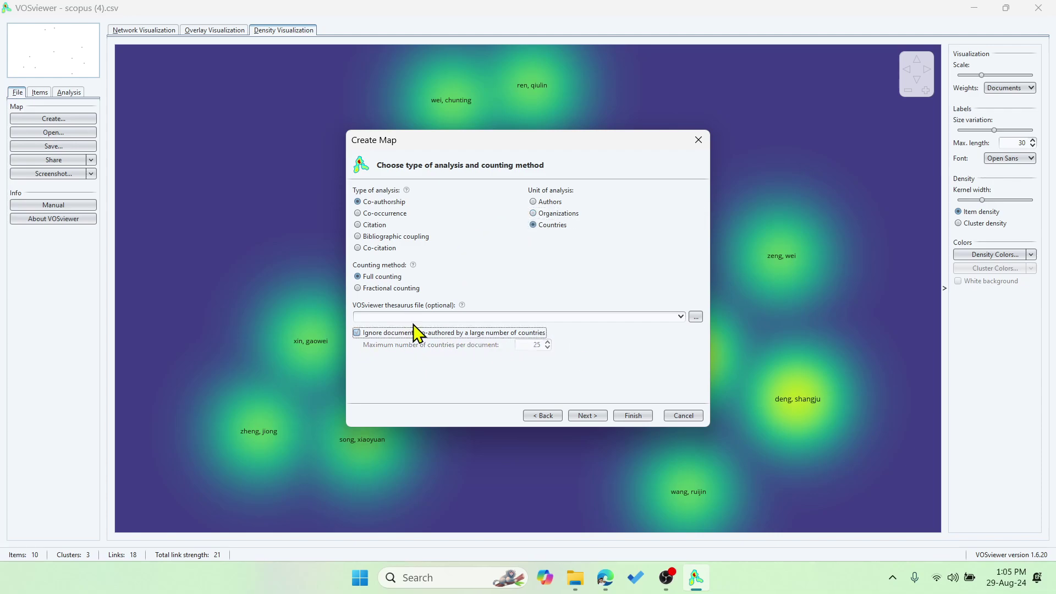
{"action": "left_click", "coordinate": [583, 419]}
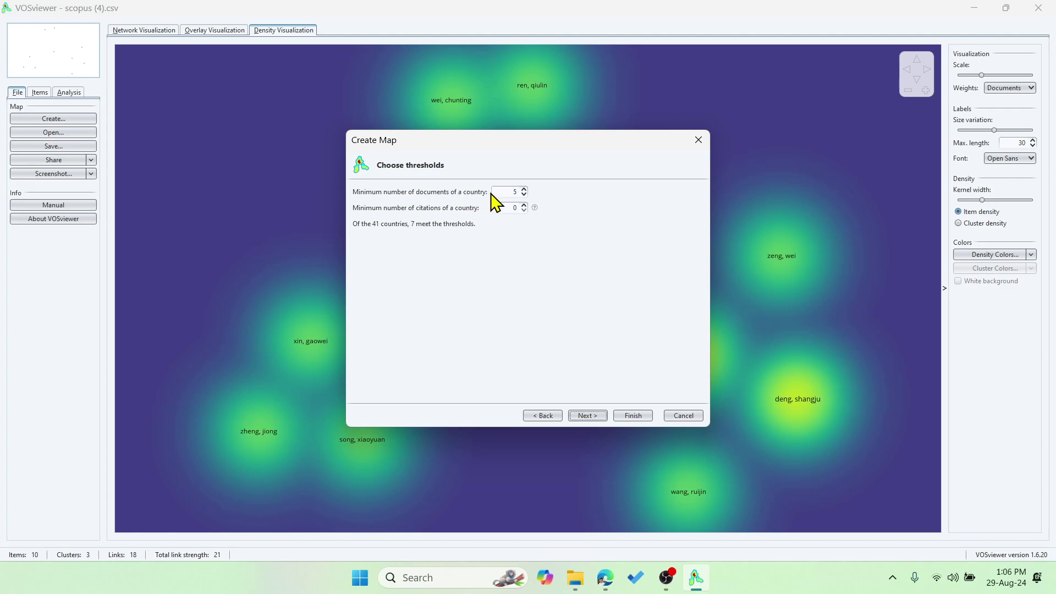
- Set minimum documents per country to 2, finish the map, and keep only the largest connected set
{"action": "left_click", "coordinate": [523, 195]}
{"action": "left_click", "coordinate": [524, 194]}
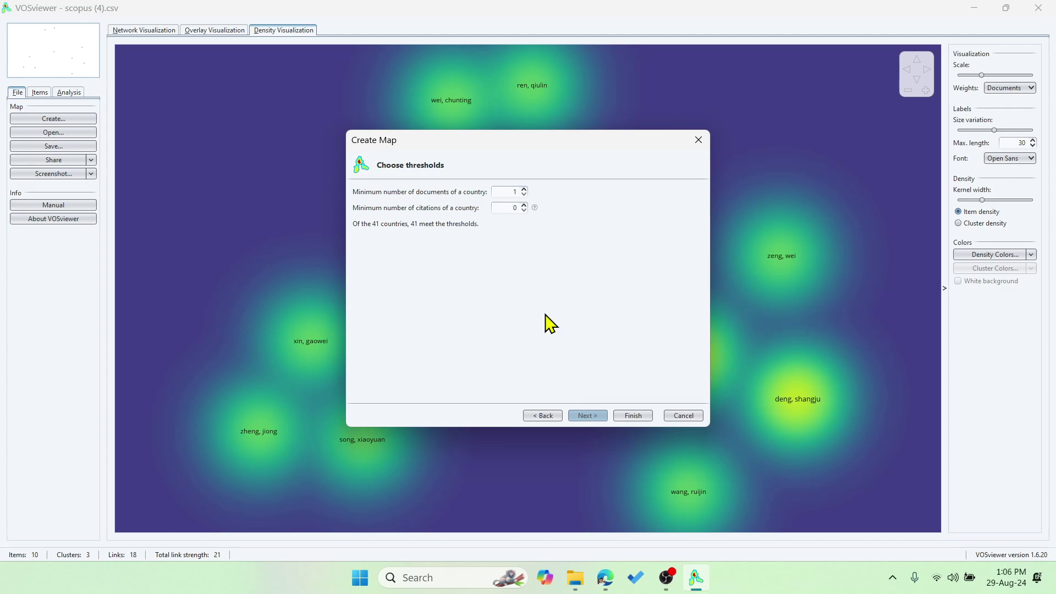
{"action": "left_click", "coordinate": [524, 188]}
{"action": "left_click", "coordinate": [583, 414]}
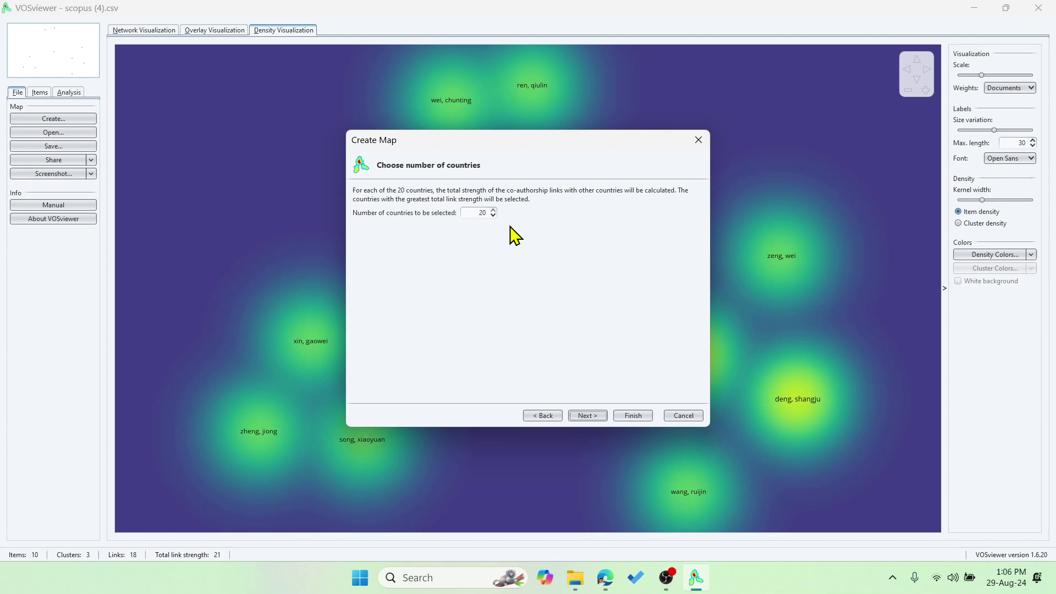
{"action": "left_click", "coordinate": [587, 415]}
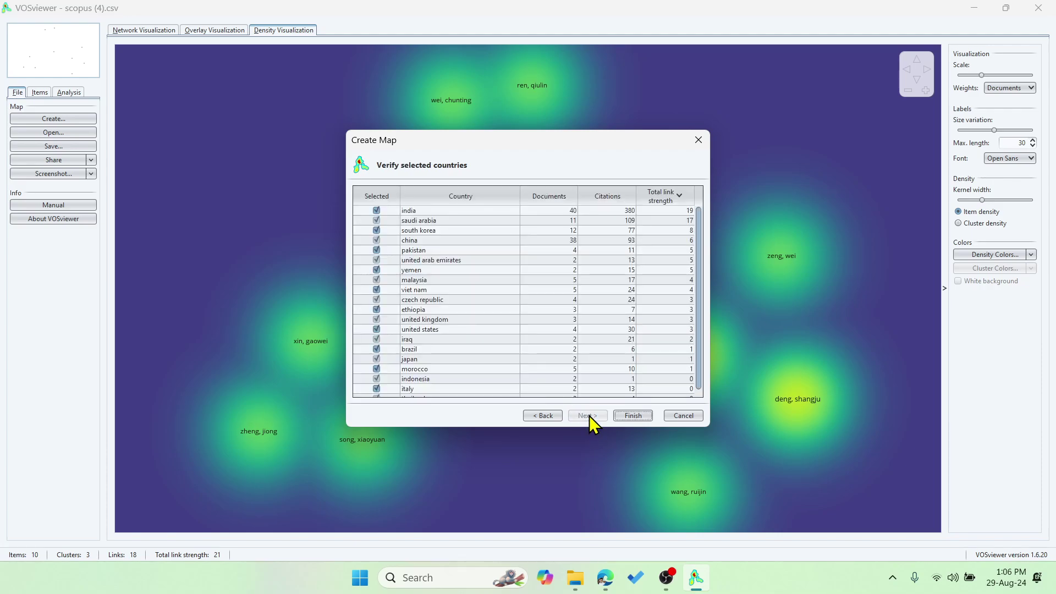
{"action": "left_click", "coordinate": [628, 415]}
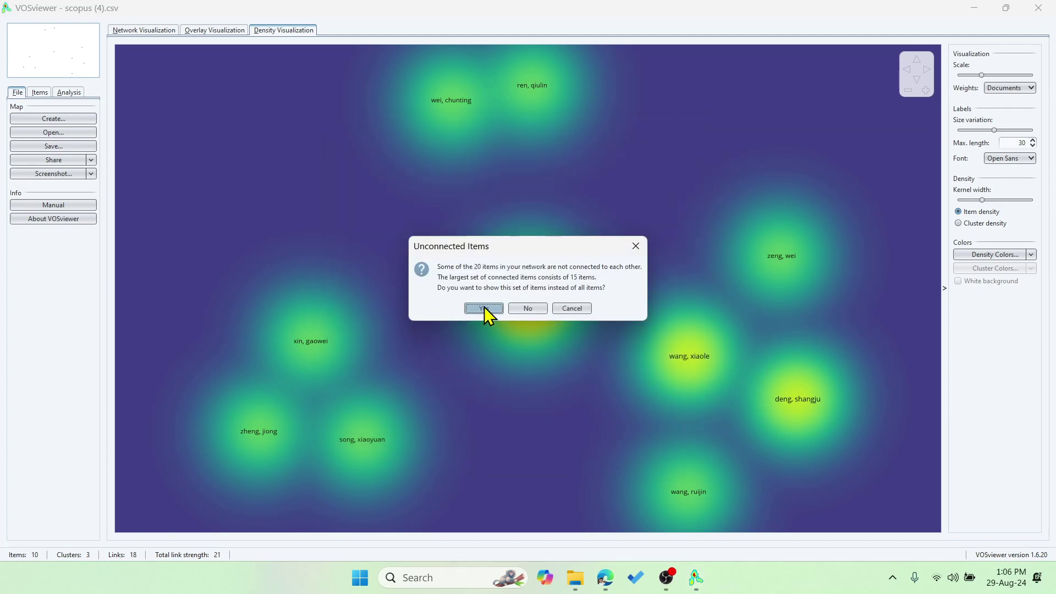
{"action": "left_click", "coordinate": [484, 308]}
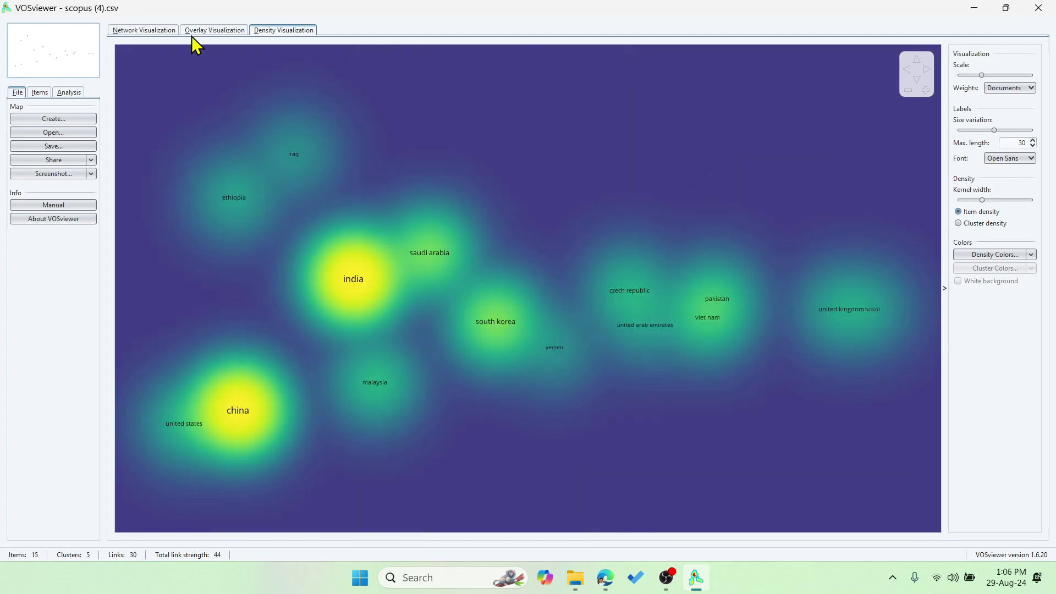
- Look over the country map in the Network, Overlay and Density views
{"action": "left_click", "coordinate": [139, 31]}
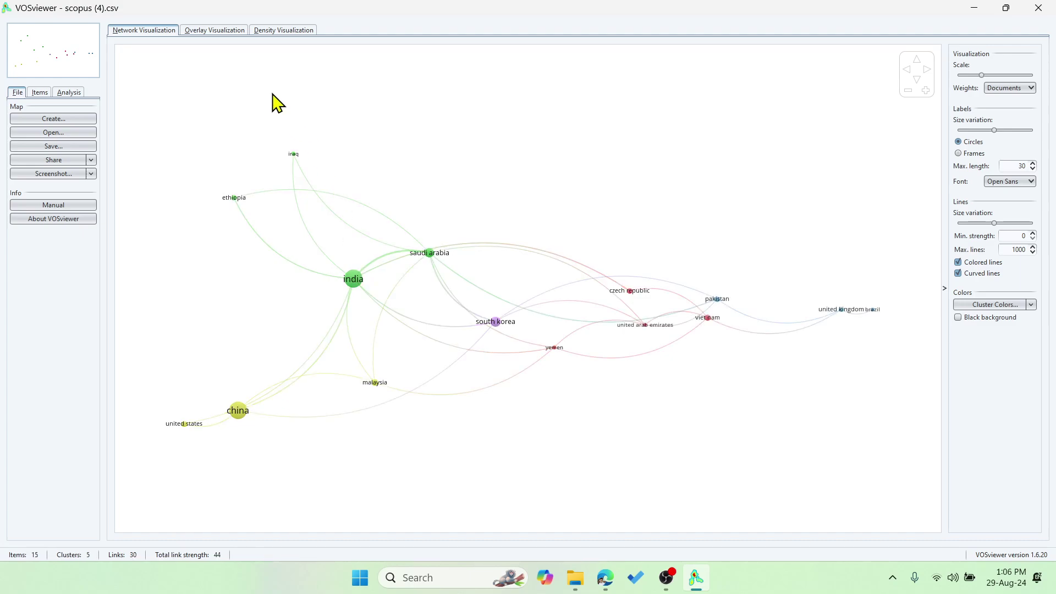
{"action": "left_click", "coordinate": [212, 30]}
{"action": "left_click", "coordinate": [283, 30]}
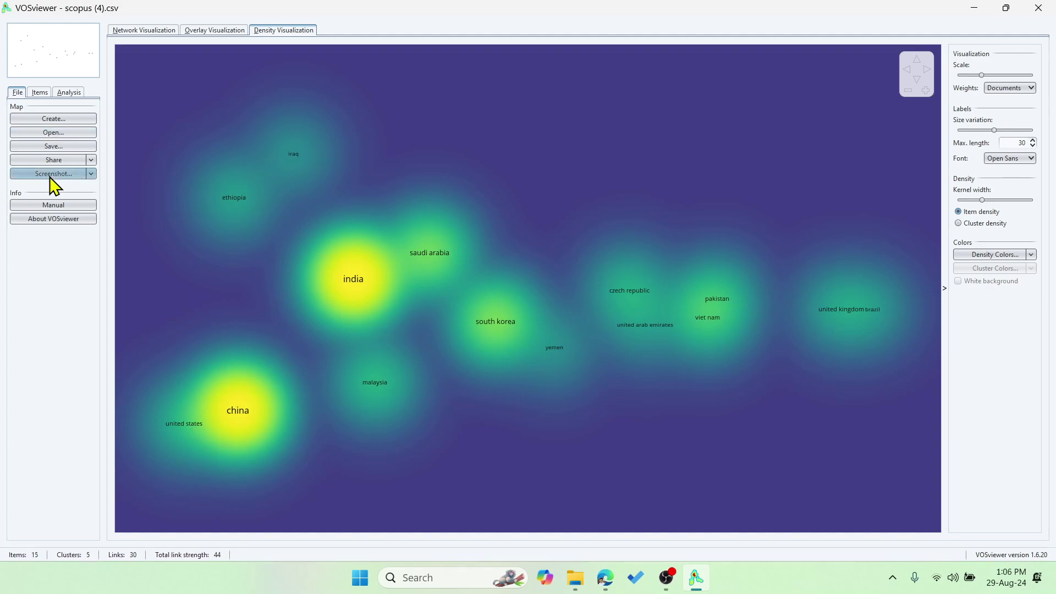
- Slightly enlarge labels, try Frames then Circles, increase line-size variation, and list countries by cluster
{"action": "left_click", "coordinate": [985, 77]}
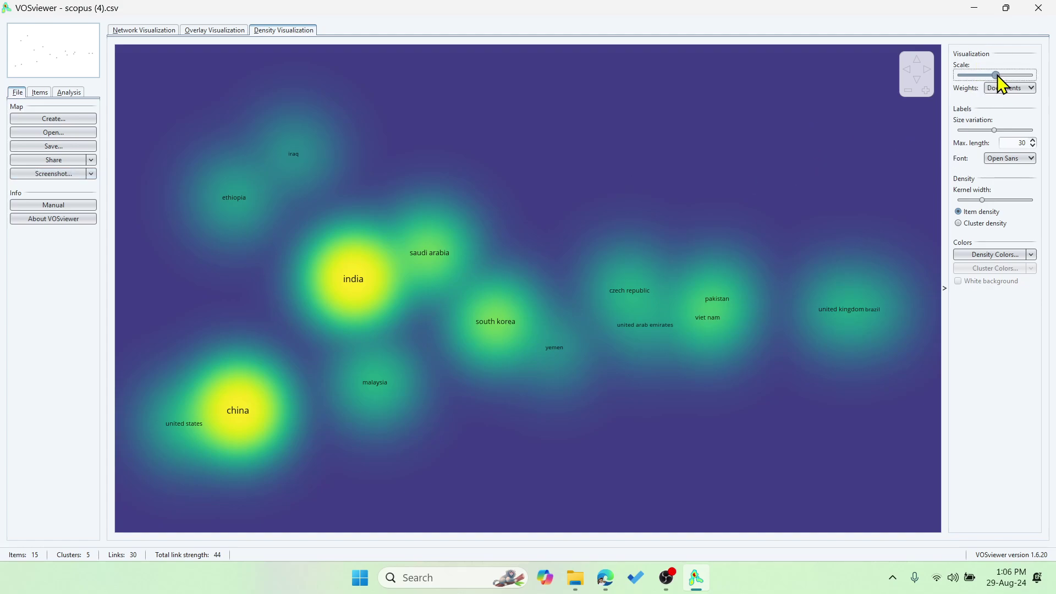
{"action": "left_click", "coordinate": [132, 30]}
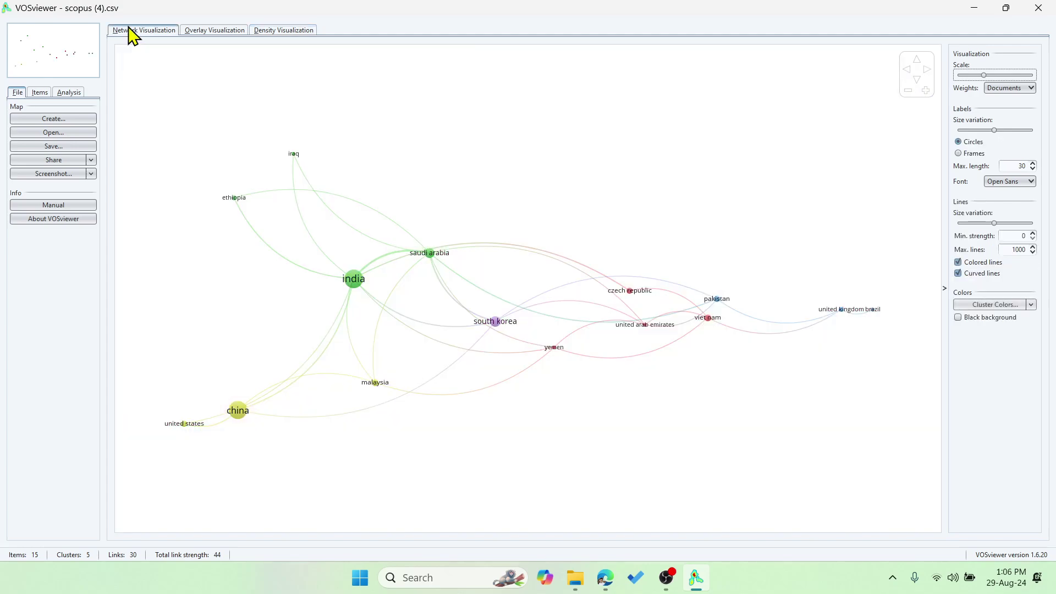
{"action": "left_click", "coordinate": [974, 154]}
{"action": "left_click", "coordinate": [970, 142]}
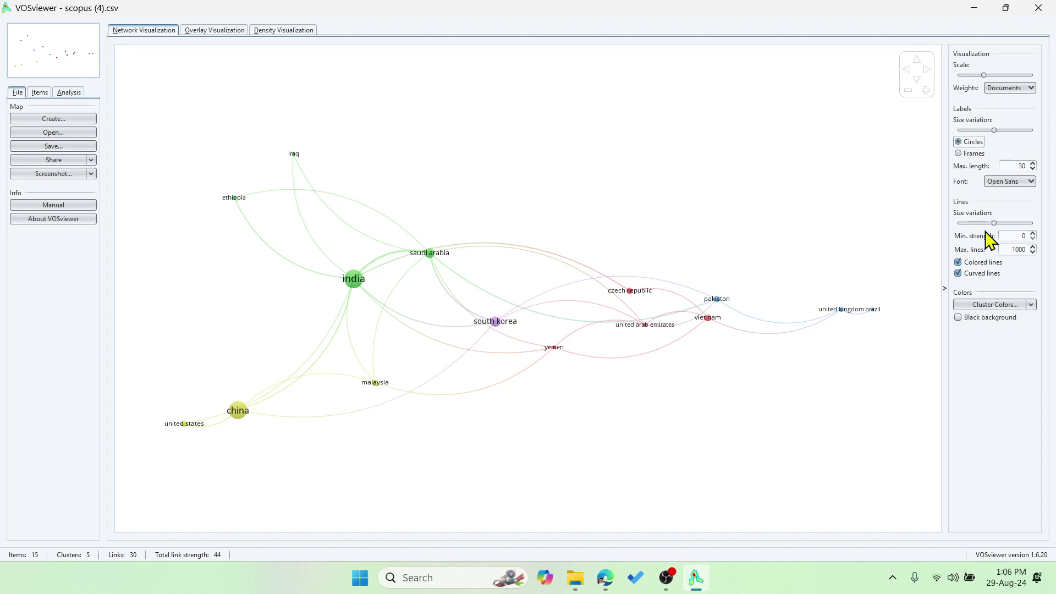
{"action": "mouse_move", "coordinate": [994, 223]}
{"action": "left_mouse_down"}
{"action": "mouse_move", "coordinate": [986, 224]}
{"action": "mouse_move", "coordinate": [1010, 224]}
{"action": "left_mouse_up"}
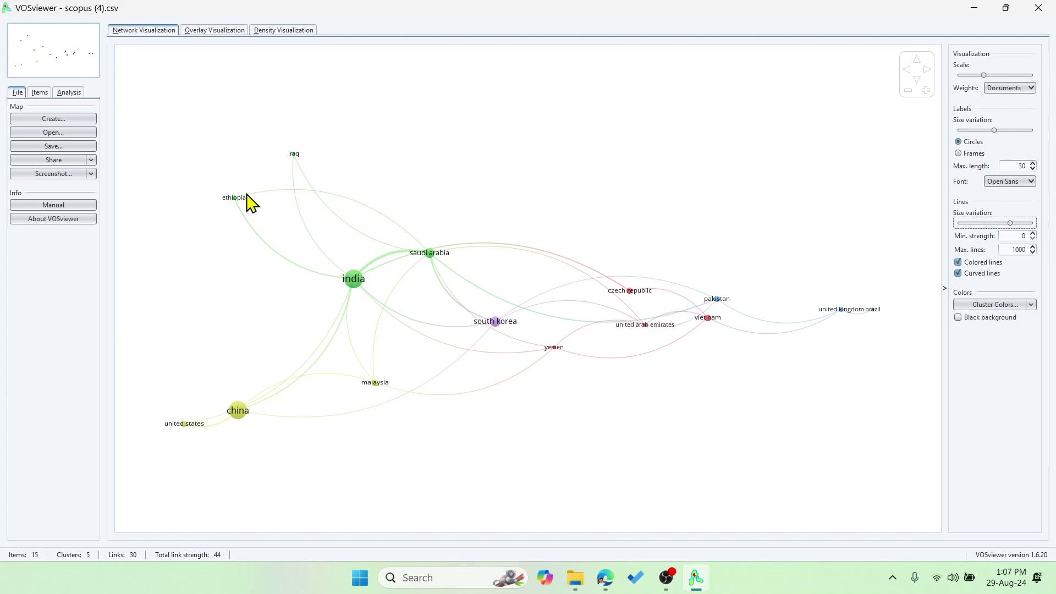
{"action": "left_click", "coordinate": [40, 94]}
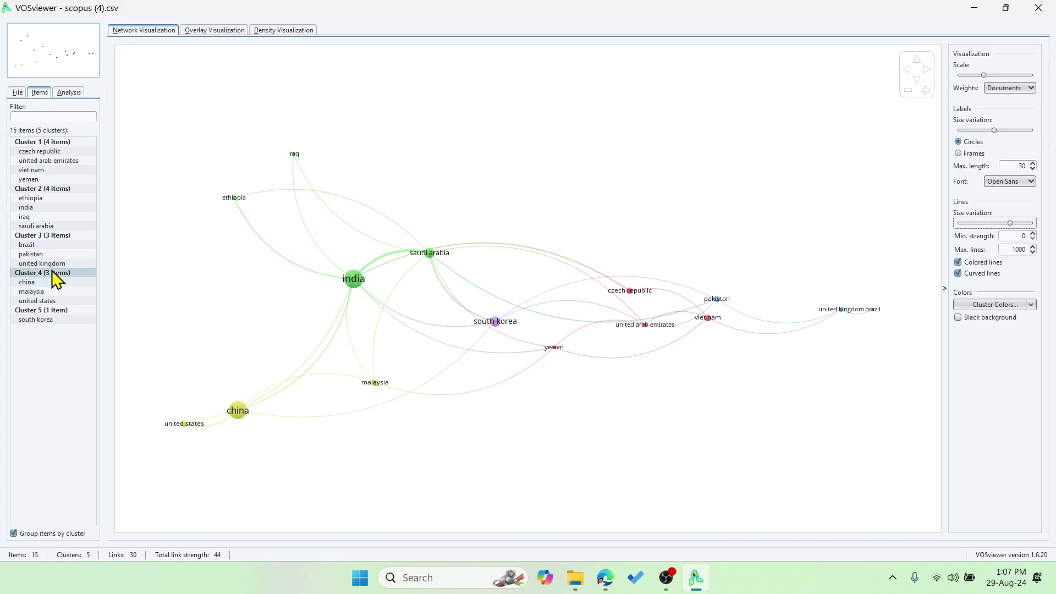
- Switch between the Items and Analysis panels, then go back to the File panel
{"action": "left_click", "coordinate": [69, 92]}
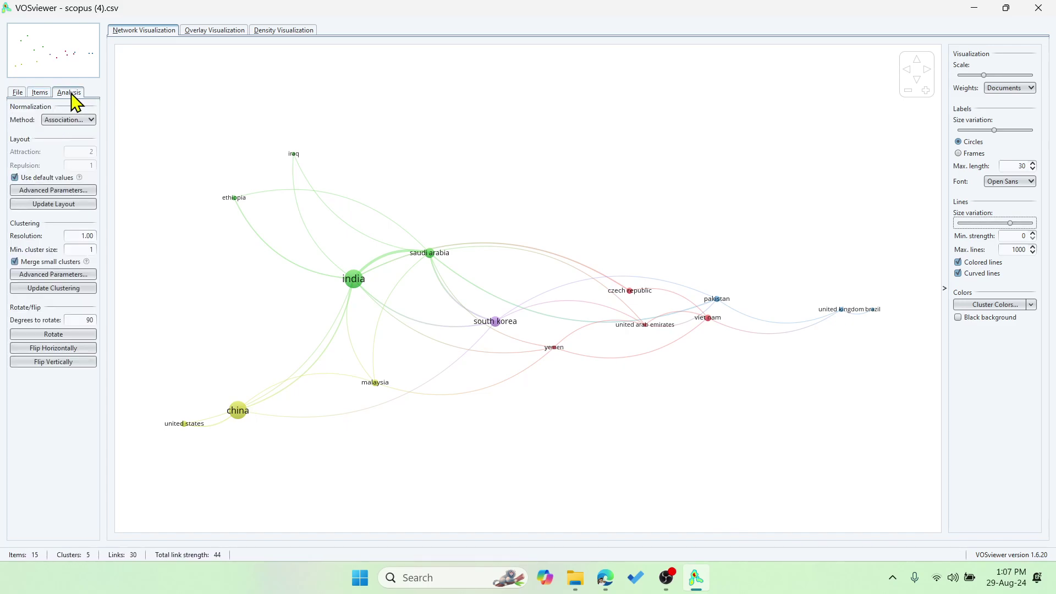
{"action": "left_click", "coordinate": [40, 92]}
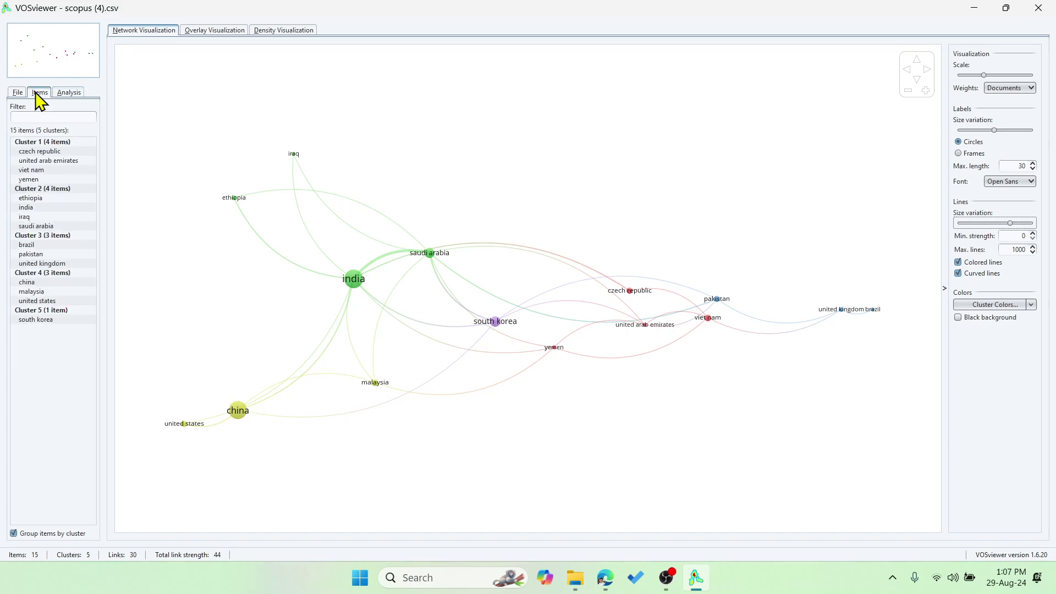
{"action": "left_click", "coordinate": [69, 92]}
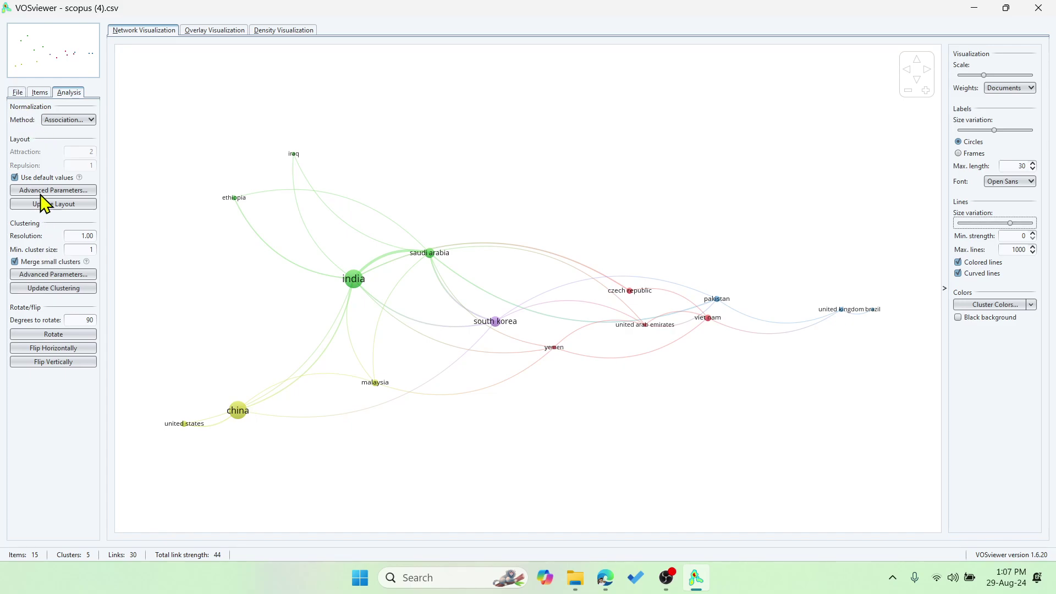
{"action": "left_click", "coordinate": [18, 93]}
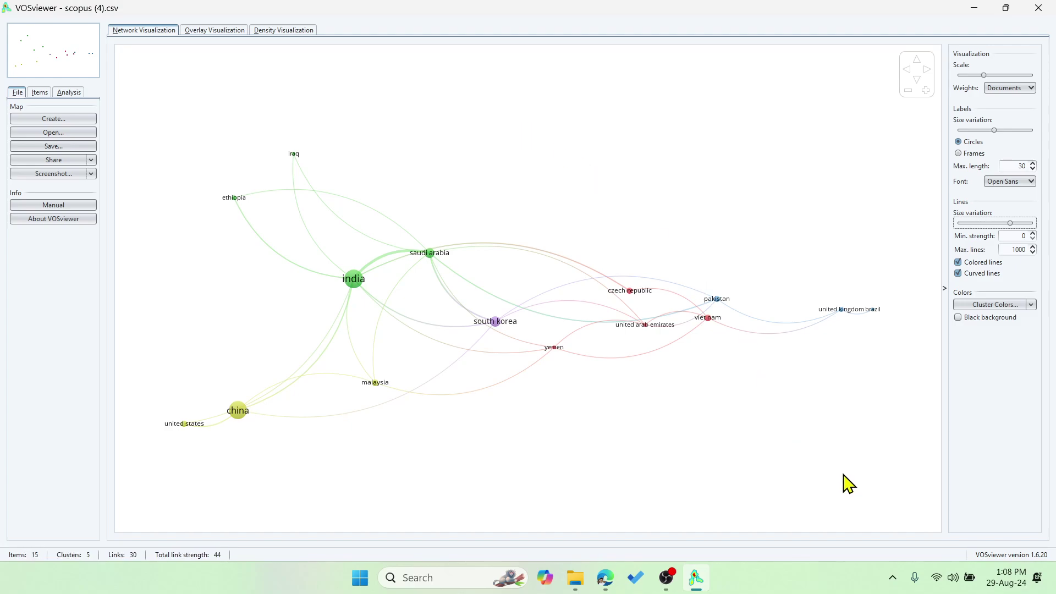
{"action": "left_click", "coordinate": [892, 579]}
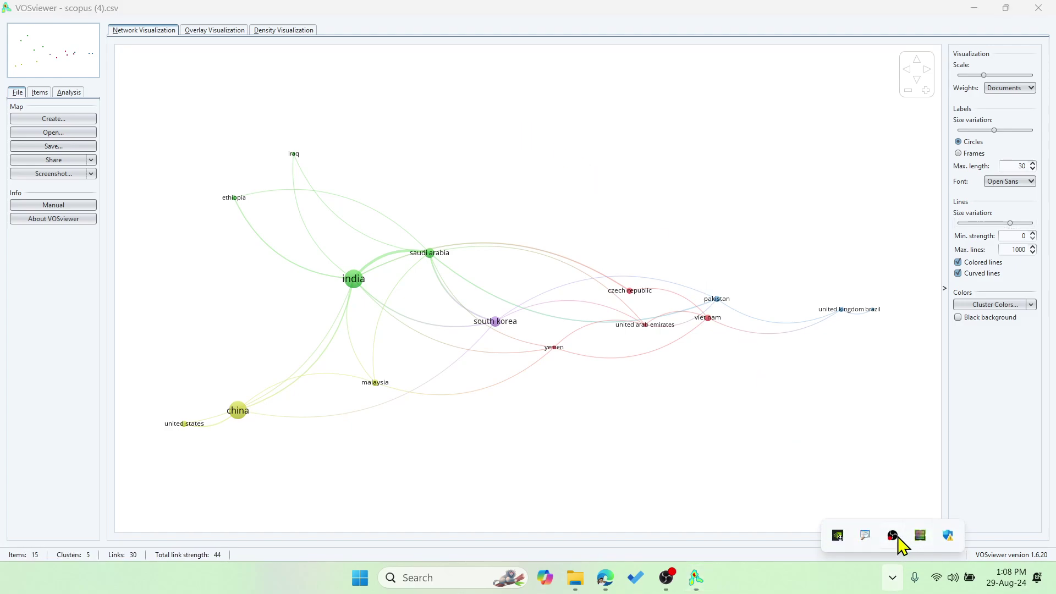